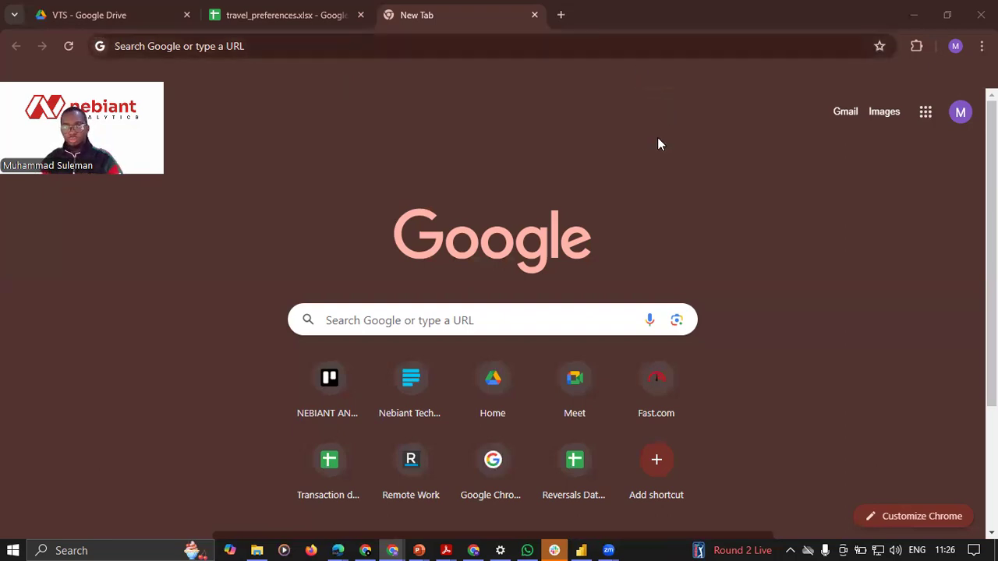
Step: Open Google Forms from the Google apps and create a new blank form
click(923, 117)
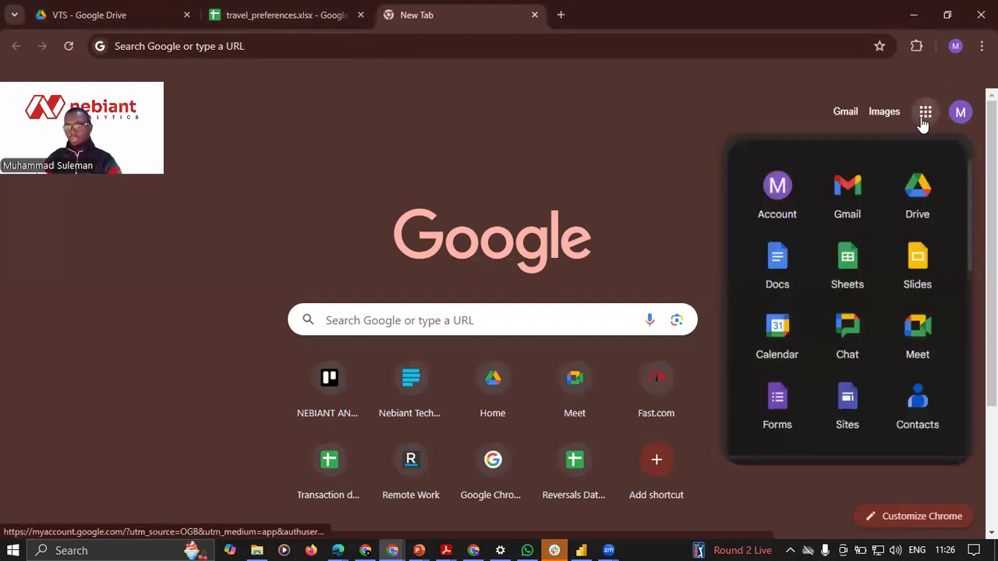
click(774, 399)
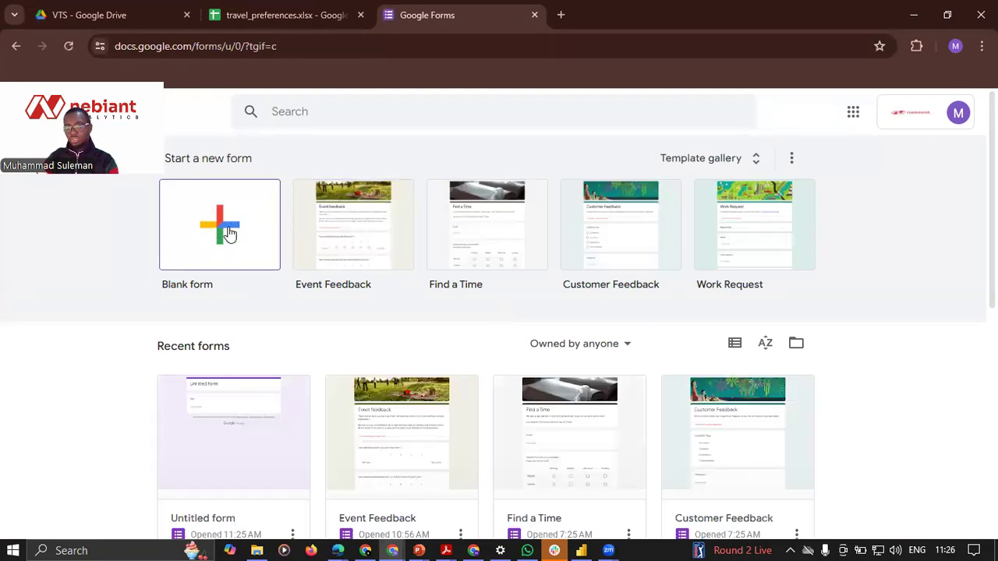
click(221, 234)
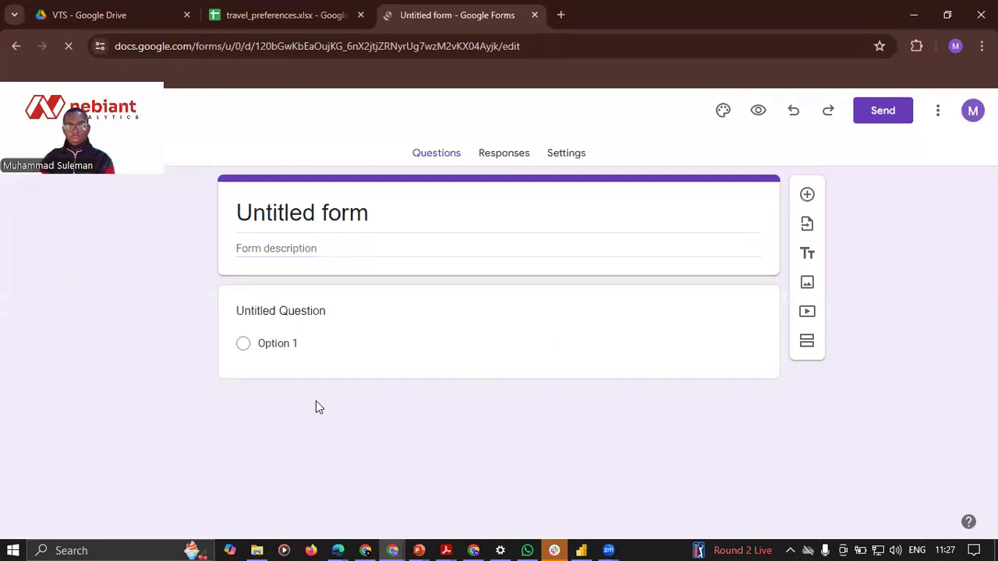
Step: Set the title of the form's first question to "Age"
click(265, 315)
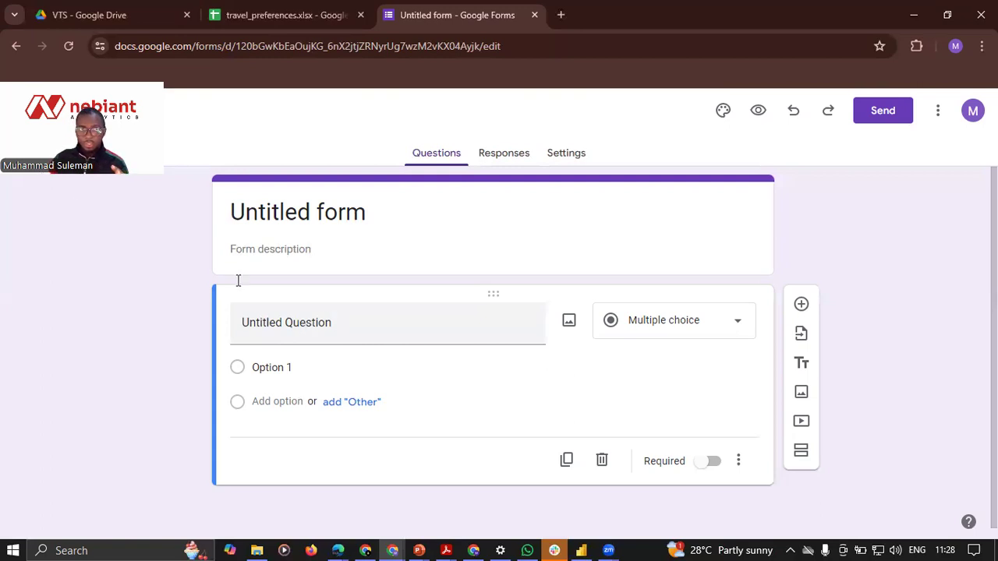
click(289, 324)
text(A)
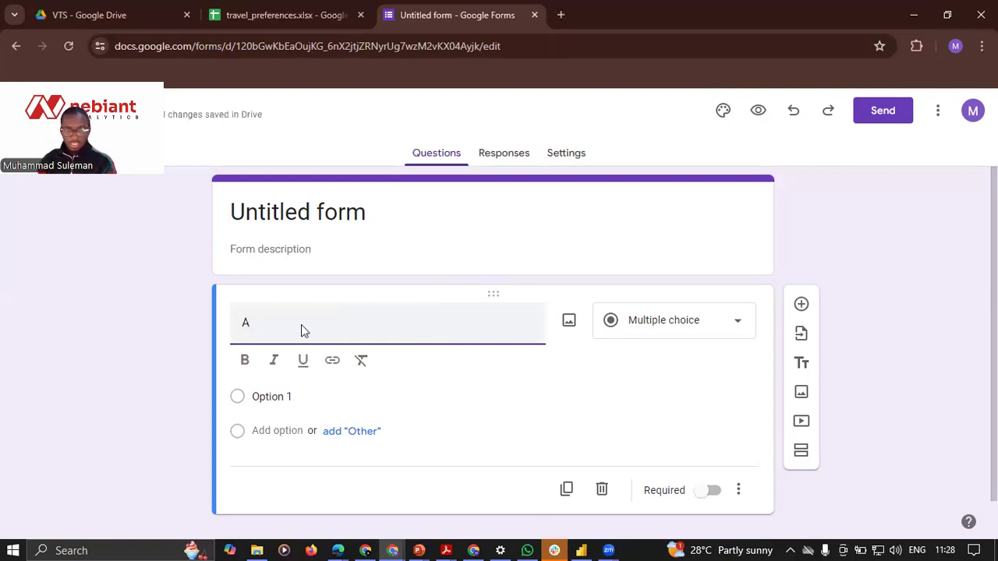
text(ge)
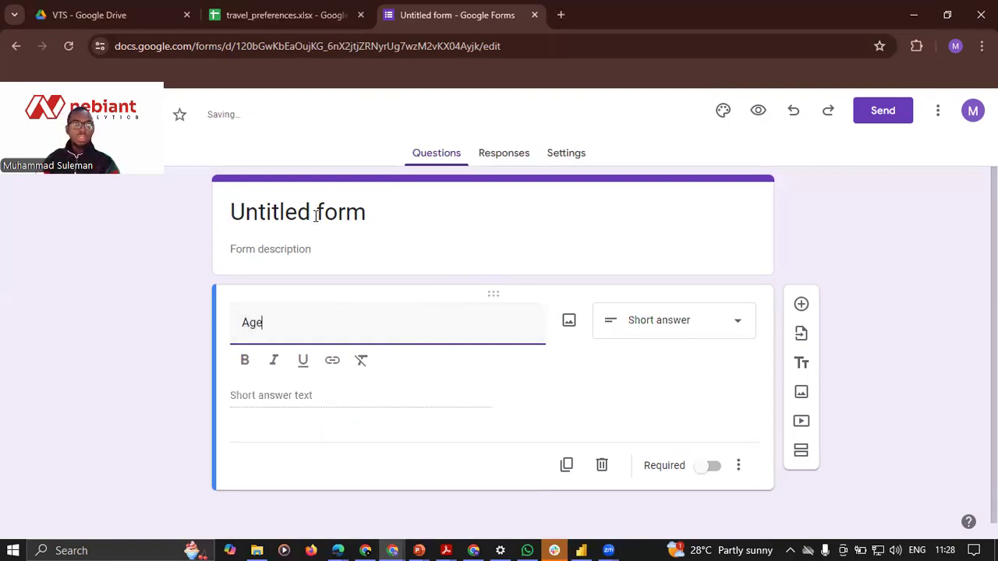
Step: Replace the form's title with "Travel preference"
click(432, 223)
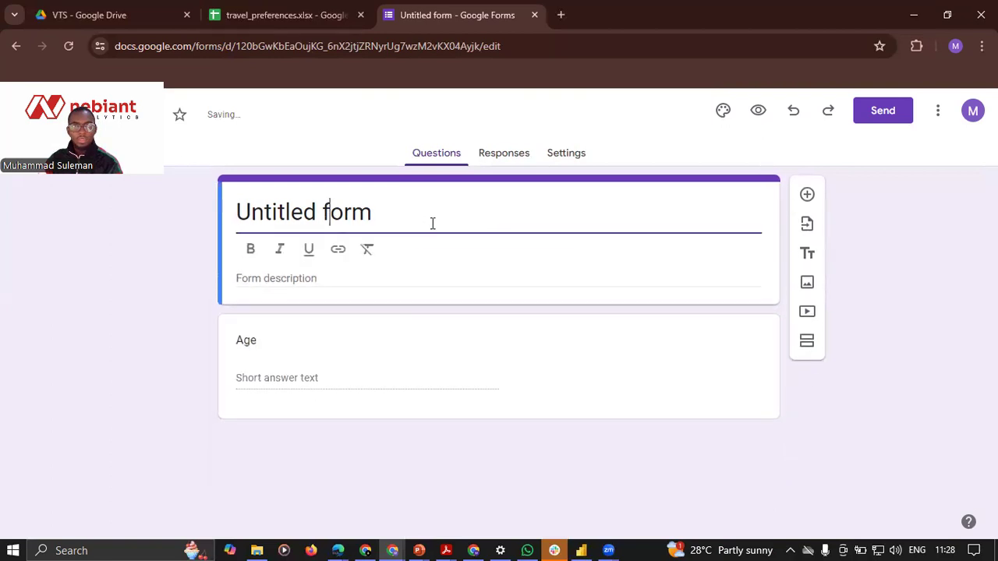
drag(421, 210, 162, 219)
text(Tr)
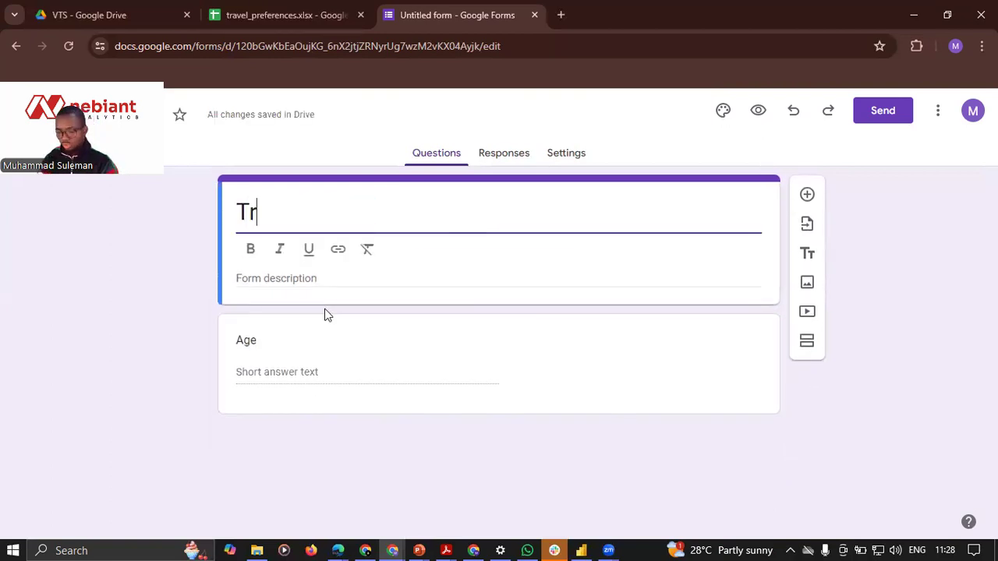
text(avel pre)
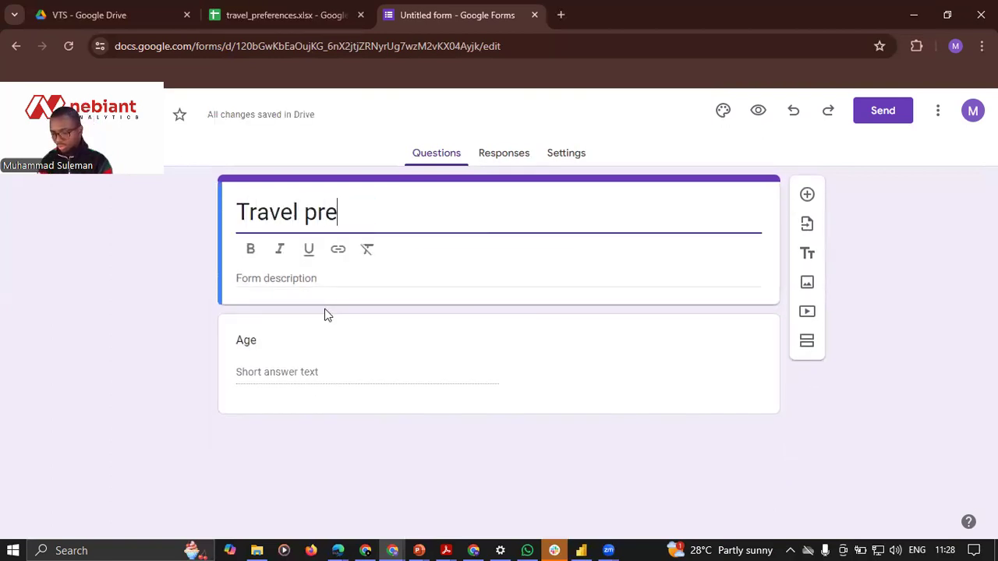
text(ferecne)
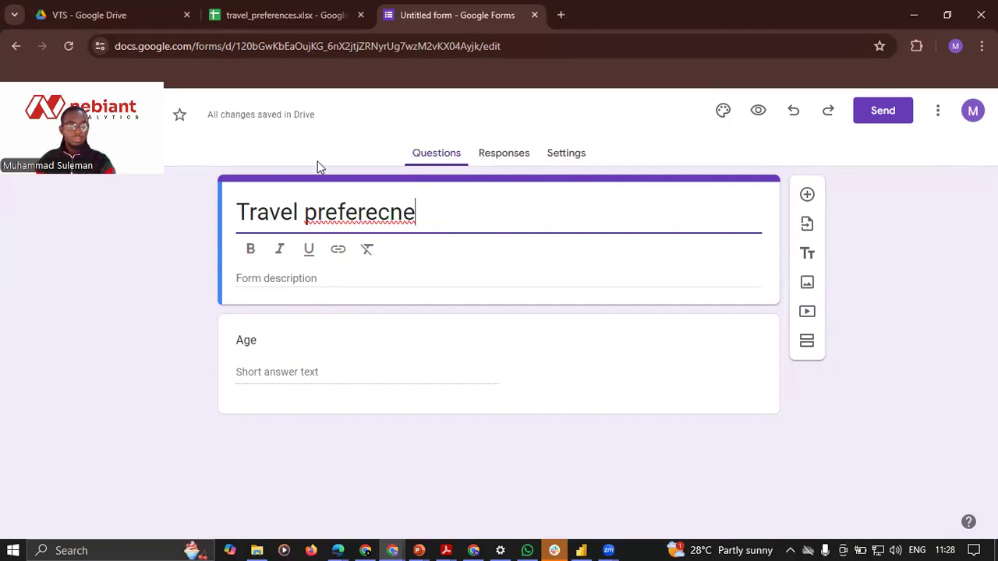
drag(421, 214, 381, 227)
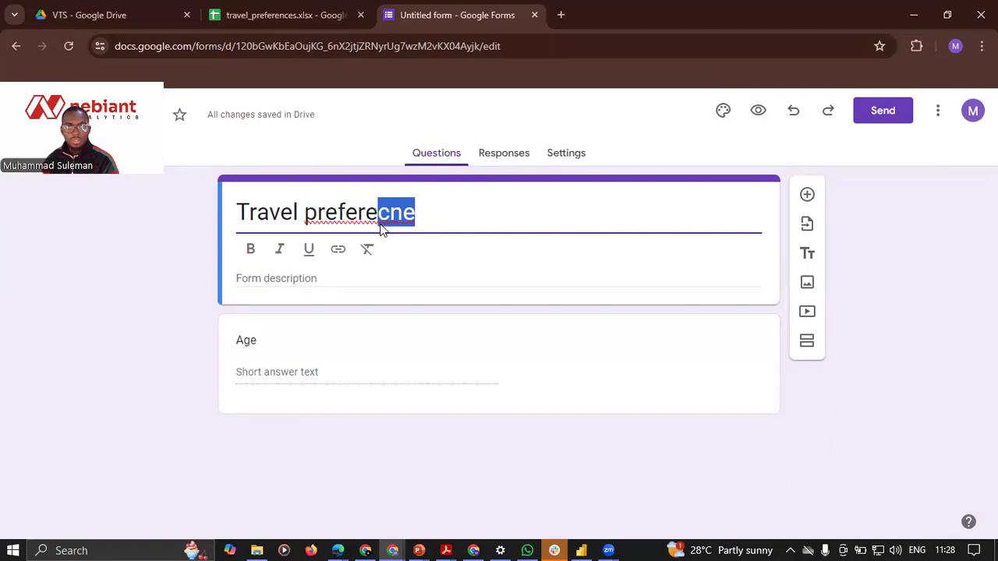
text(nc3)
key(BackSpace)
text(e)
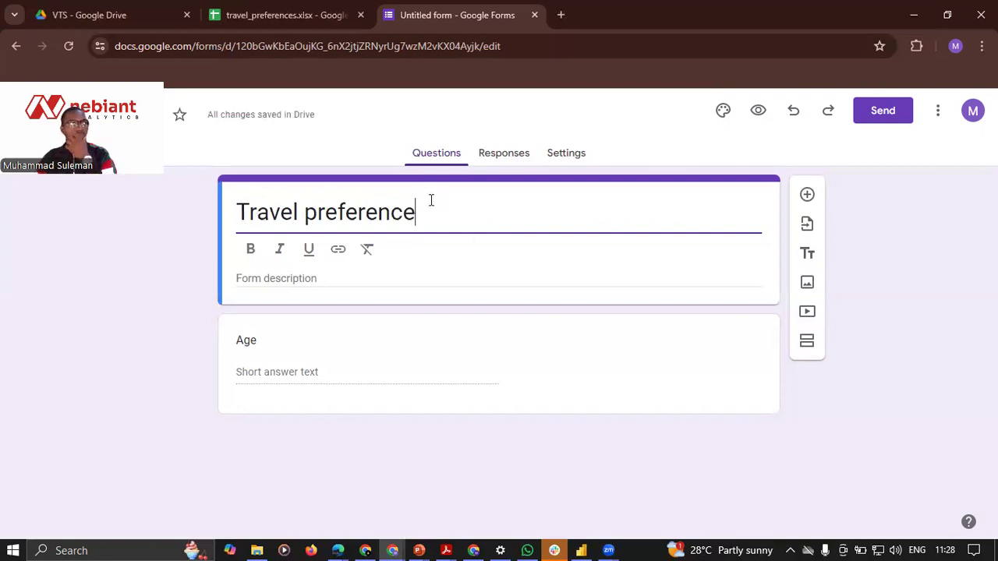
Step: Add response validation to the Age question that accepts a number between 10 and 90
click(309, 351)
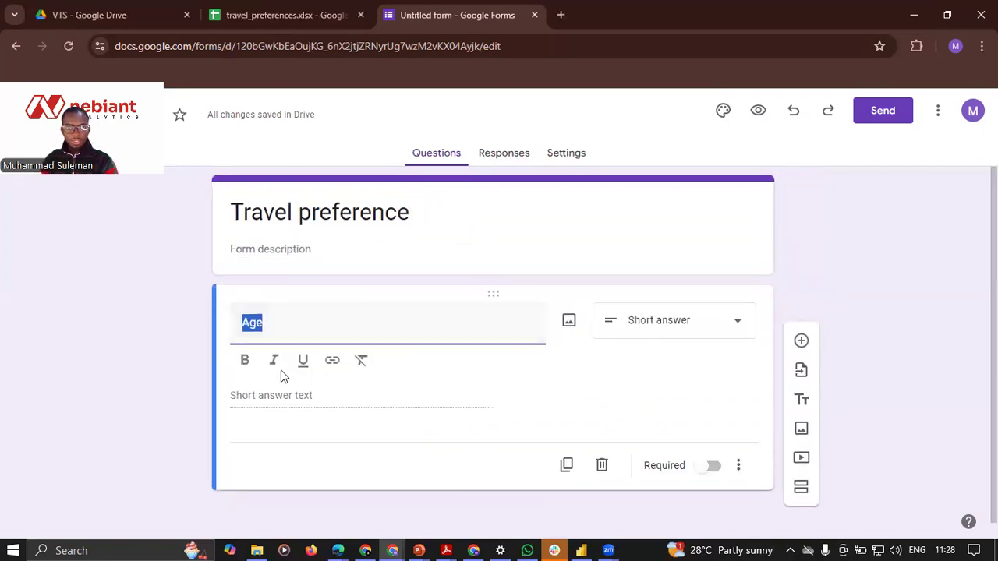
click(296, 327)
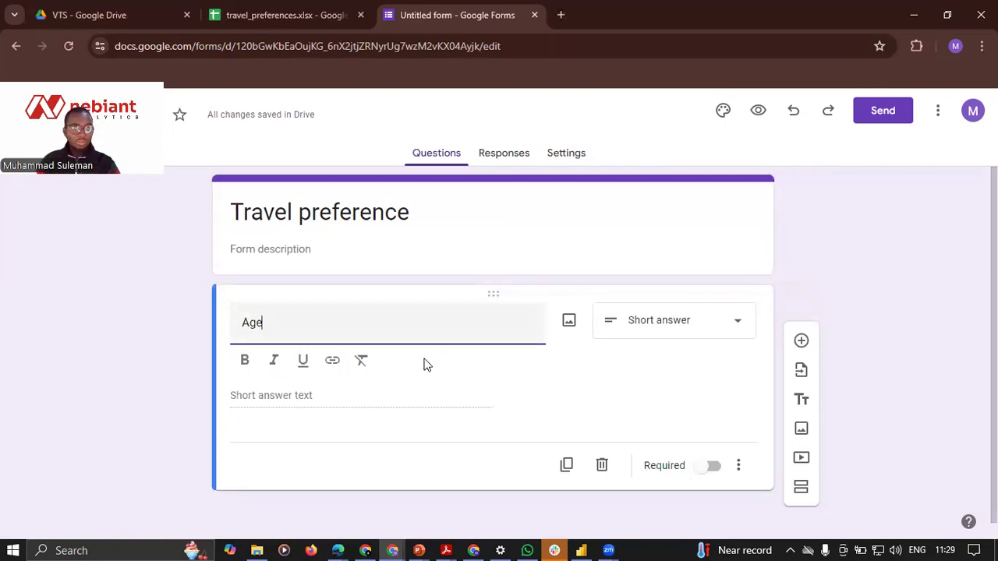
click(746, 467)
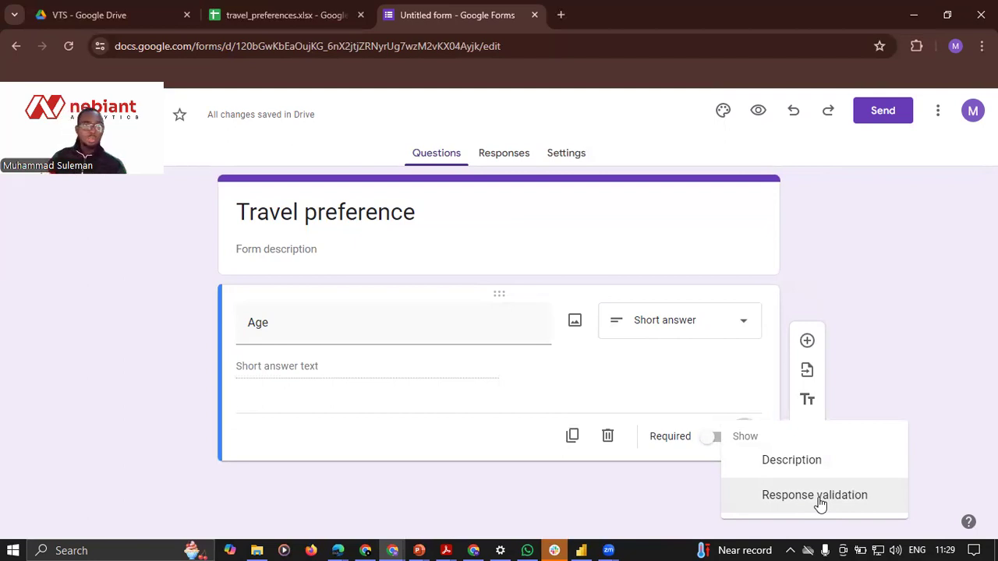
click(820, 497)
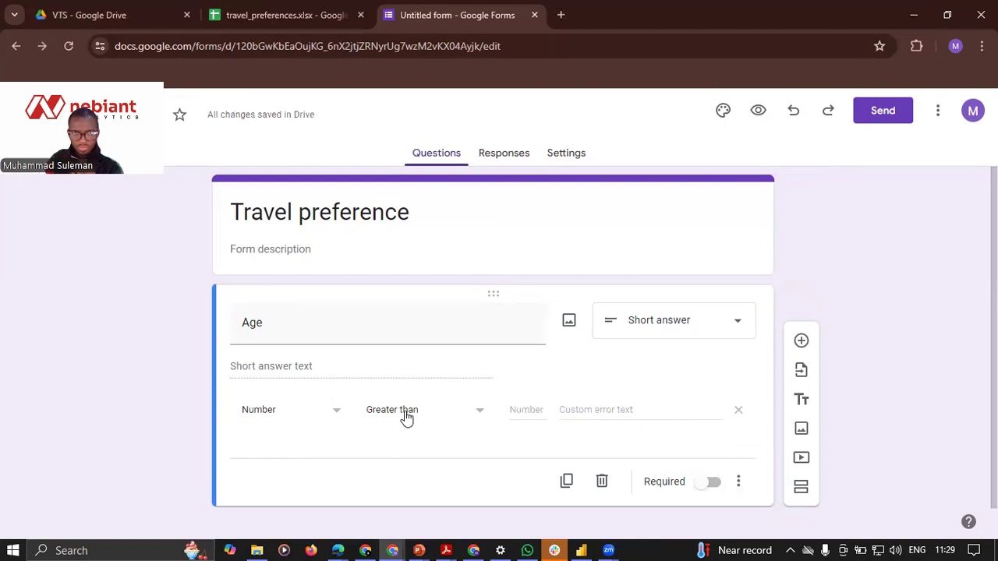
click(305, 408)
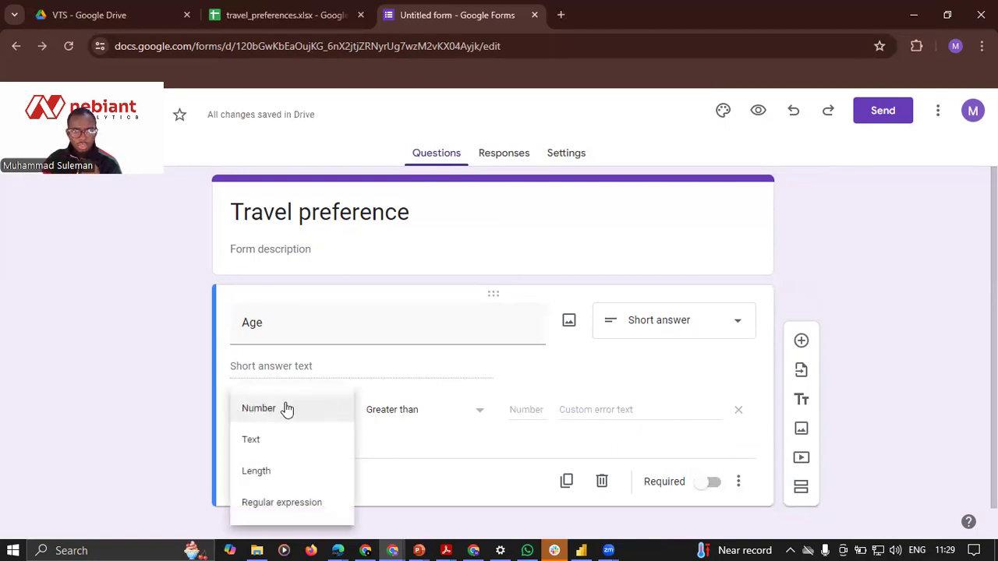
click(277, 408)
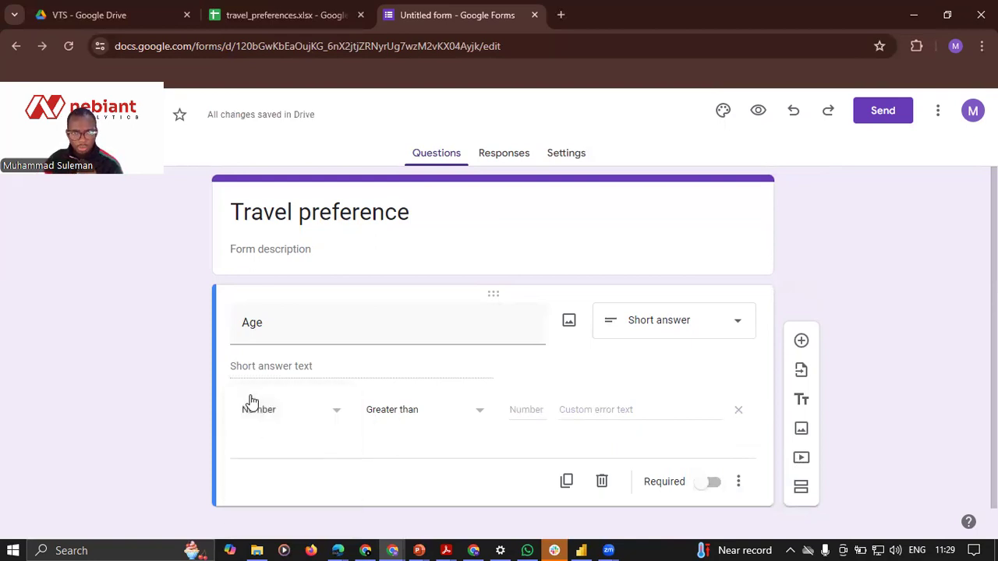
click(437, 413)
click(407, 416)
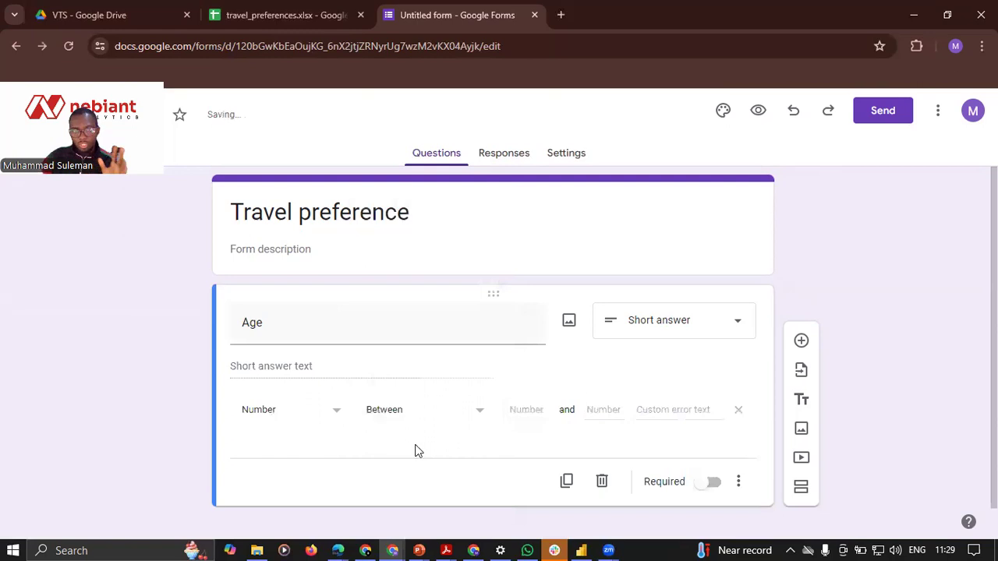
click(530, 409)
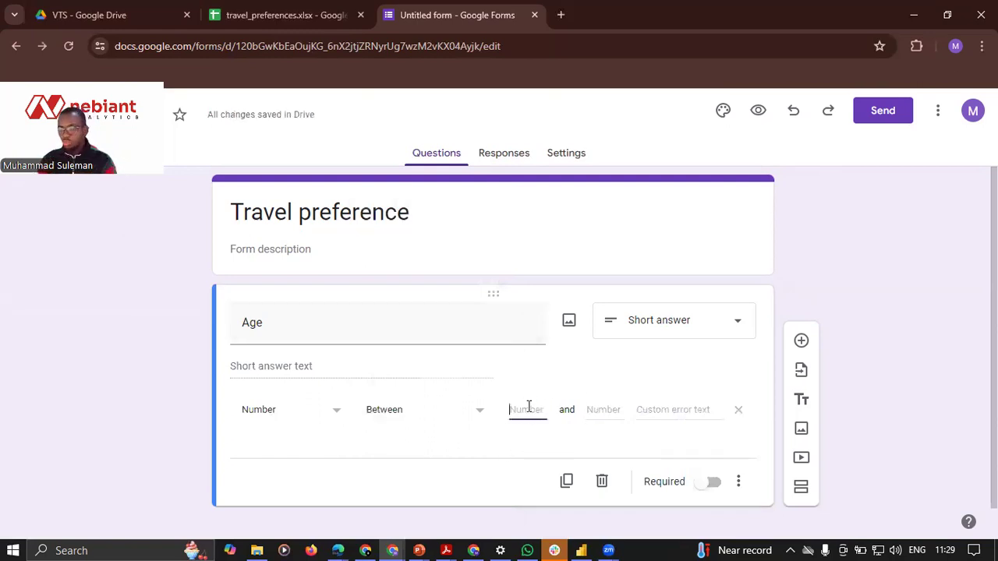
text(10)
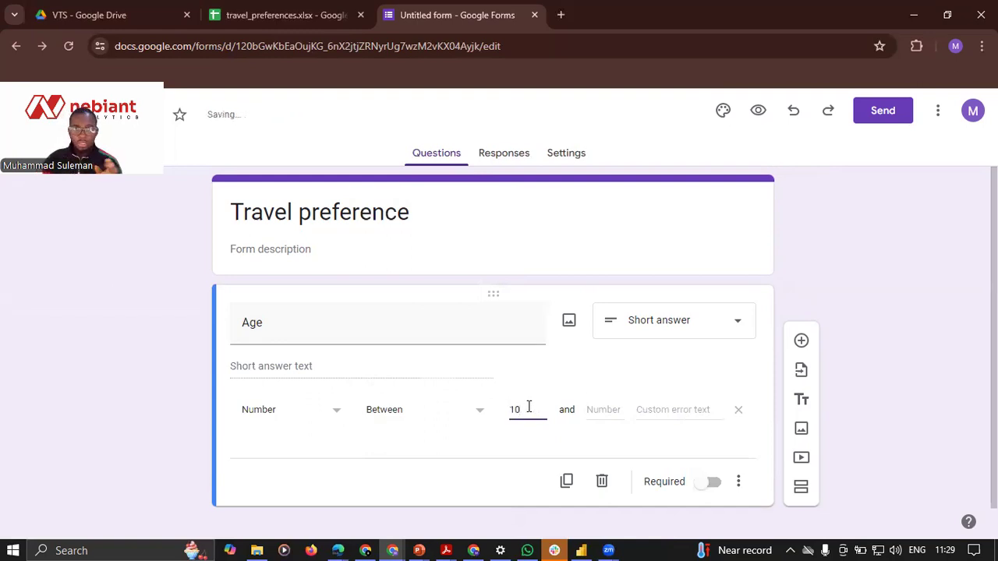
click(594, 409)
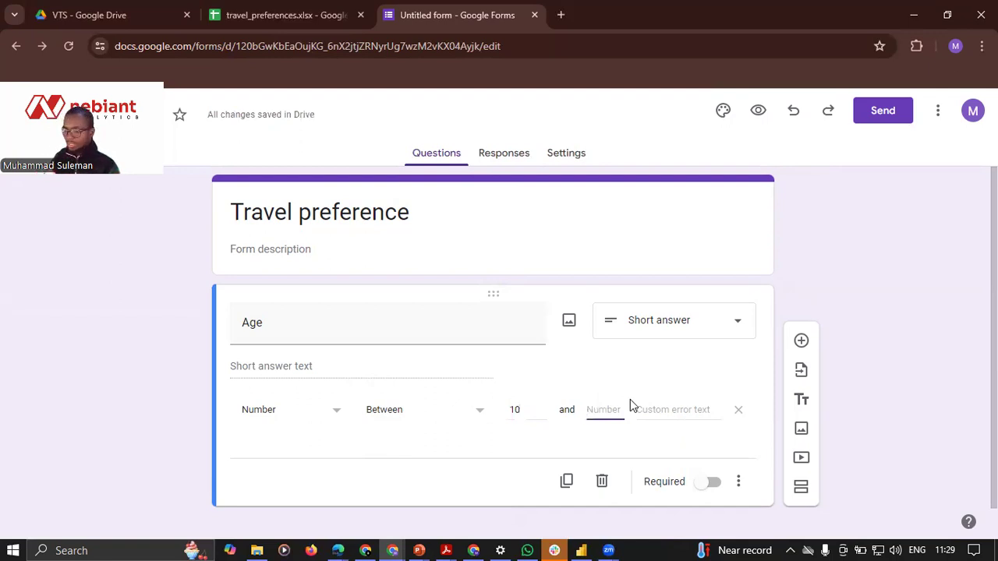
text(90)
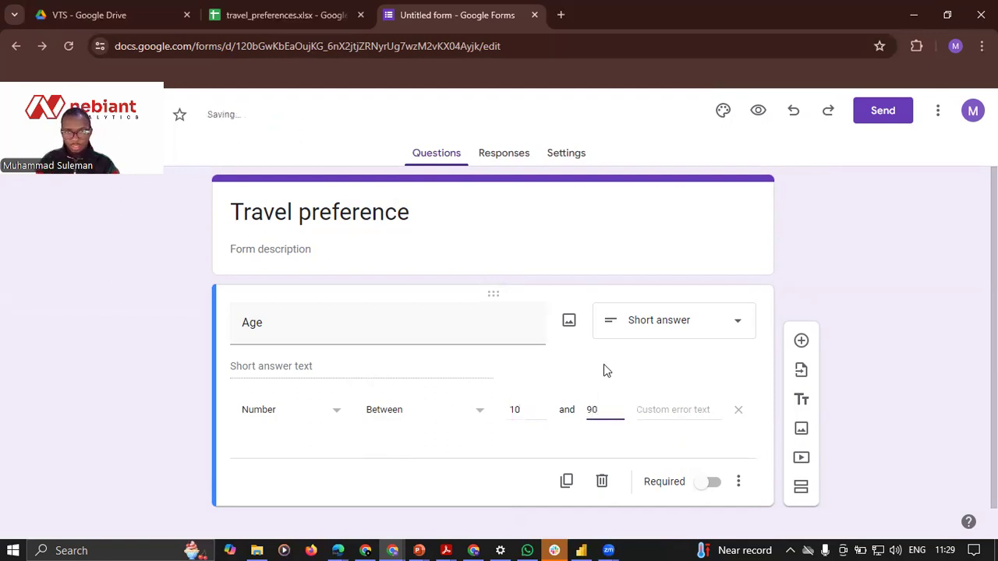
click(697, 408)
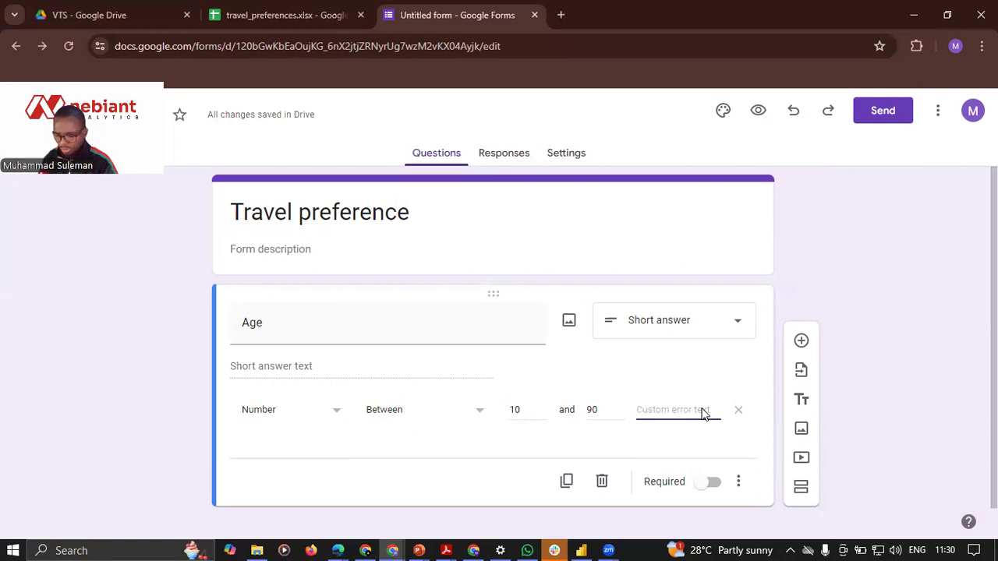
text(Enter)
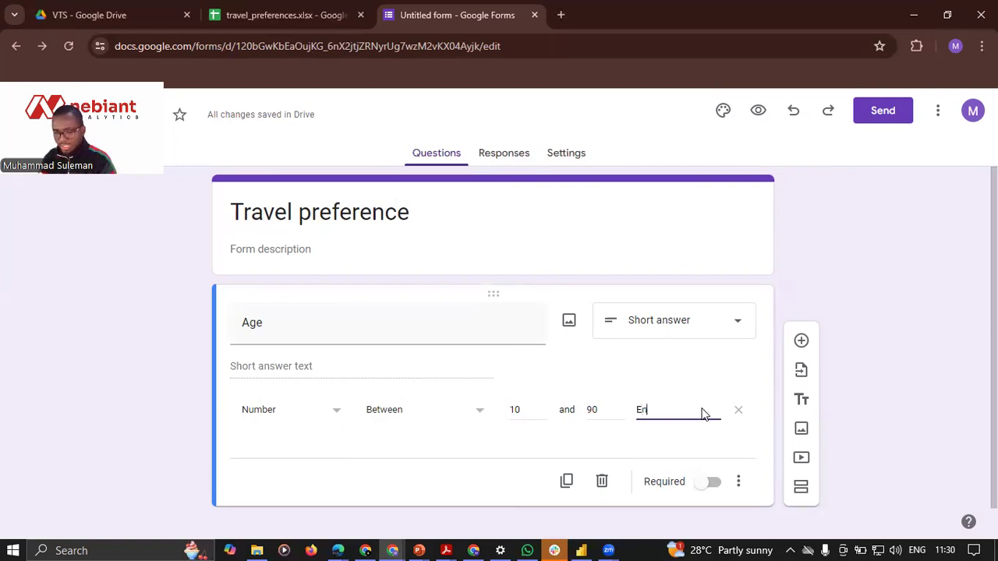
key(BackSpace)
key(BackSpace)
key(BackSpace)
key(BackSpace)
key(BackSpace)
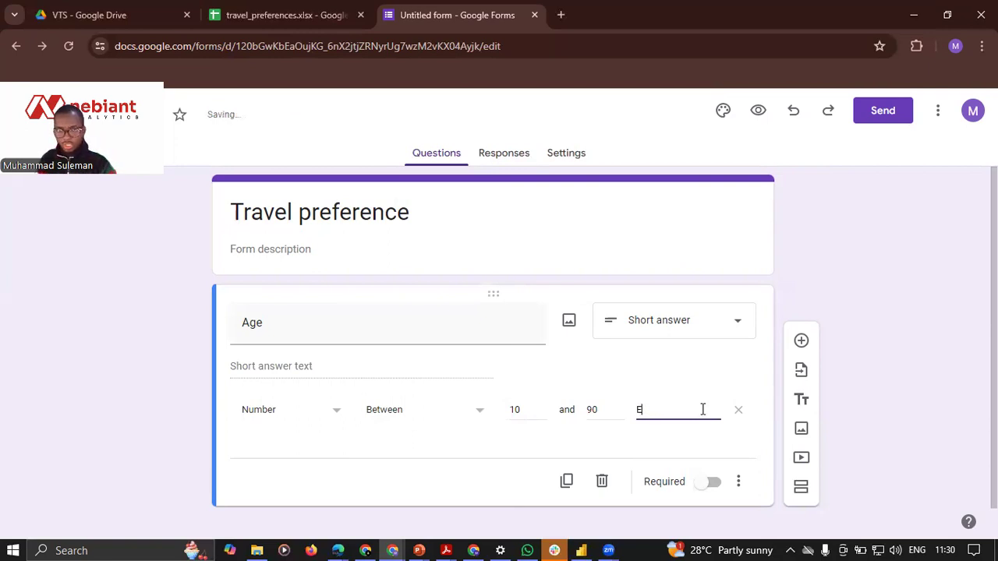
text(Your age)
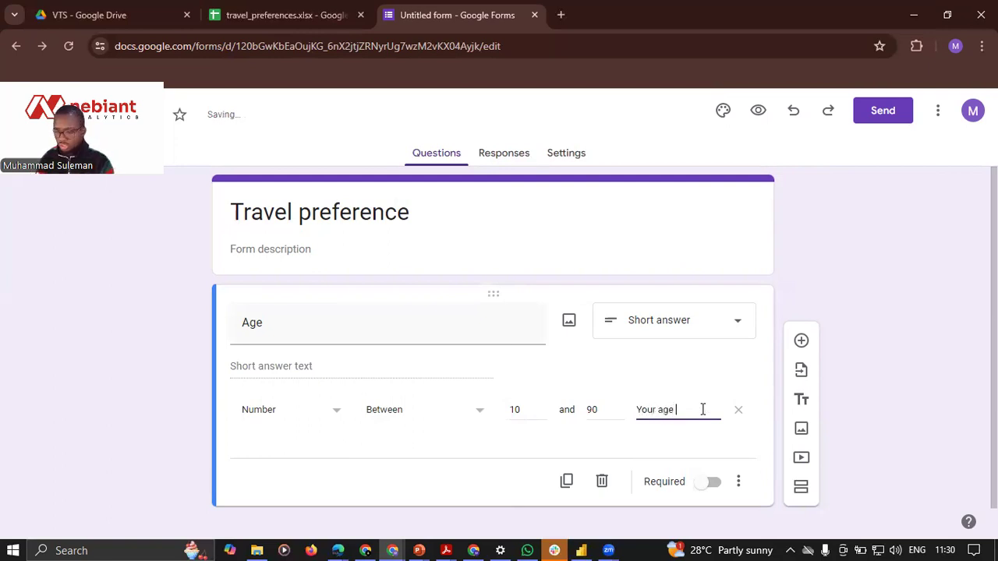
text( should)
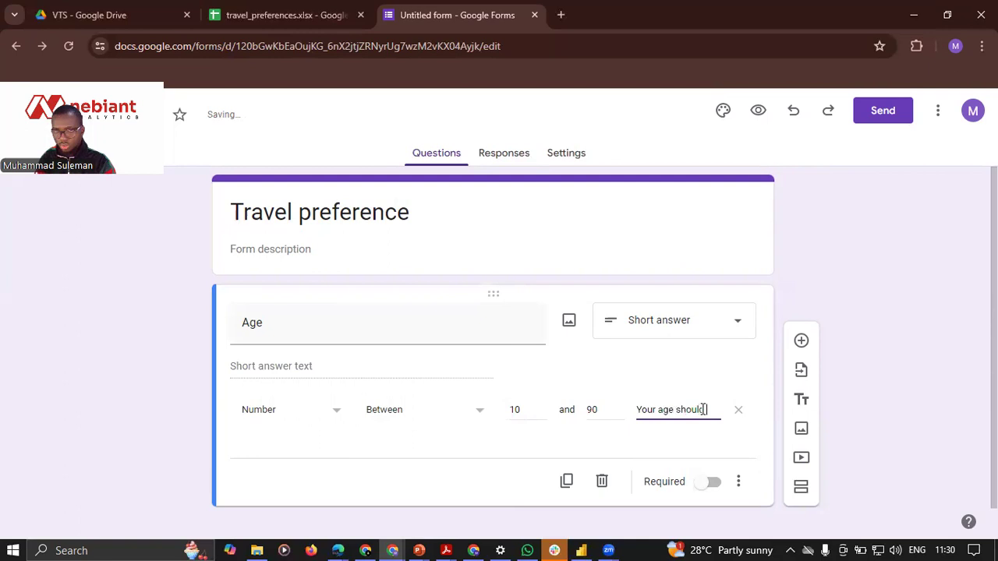
key(BackSpace)
key(BackSpace)
key(BackSpace)
key(BackSpace)
key(BackSpace)
key(BackSpace)
key(BackSpace)
key(BackSpace)
key(BackSpace)
key(BackSpace)
key(BackSpace)
key(BackSpace)
key(BackSpace)
key(BackSpace)
key(BackSpace)
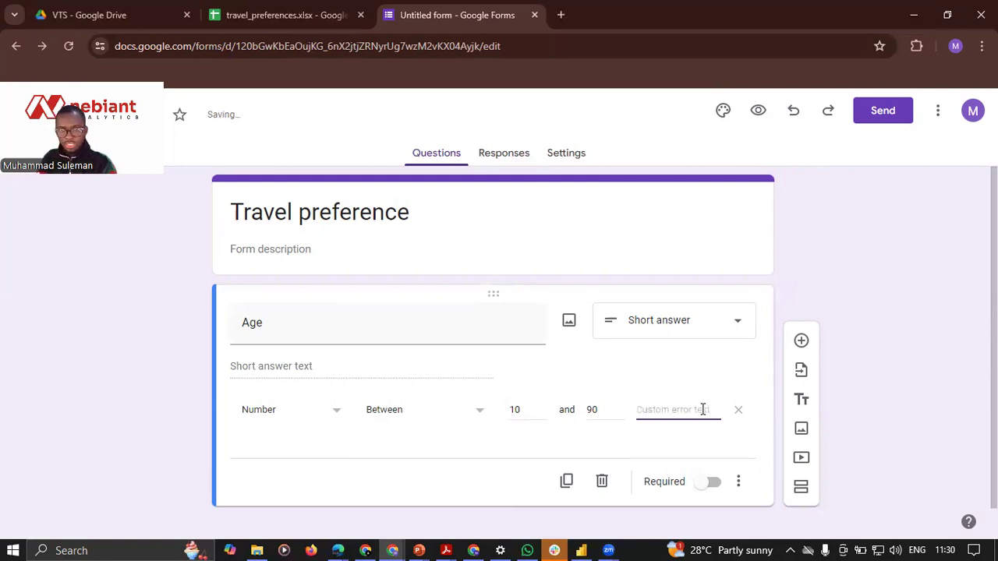
Step: Set the Age validation's custom error text to "Enter an age between 11 - 89" and make the question required
text(Enter)
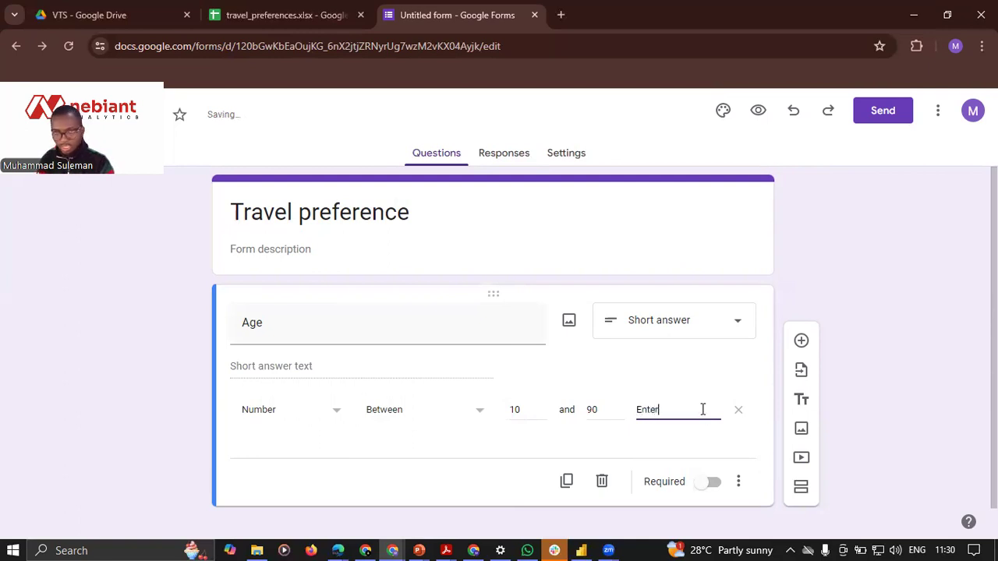
text( an age)
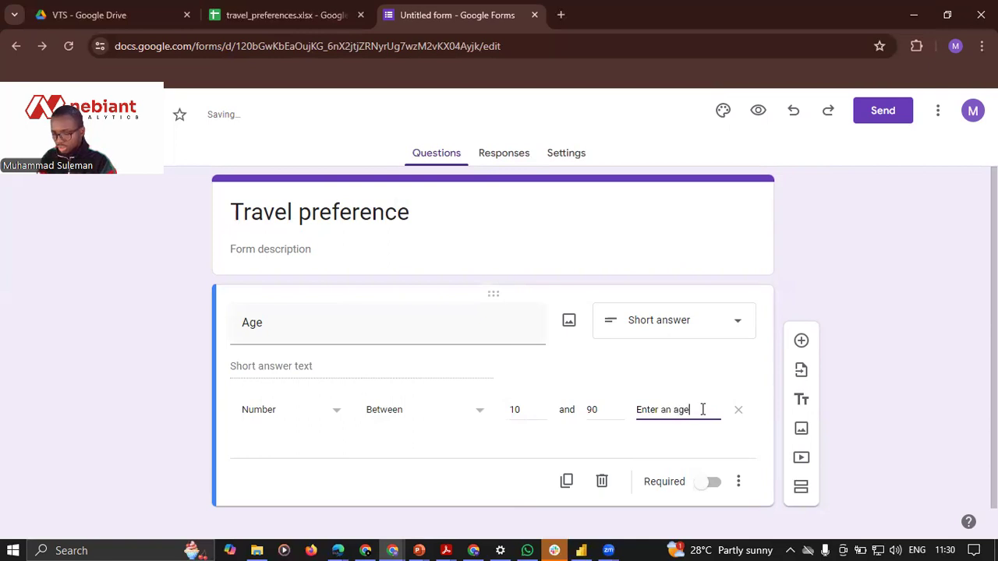
text( between)
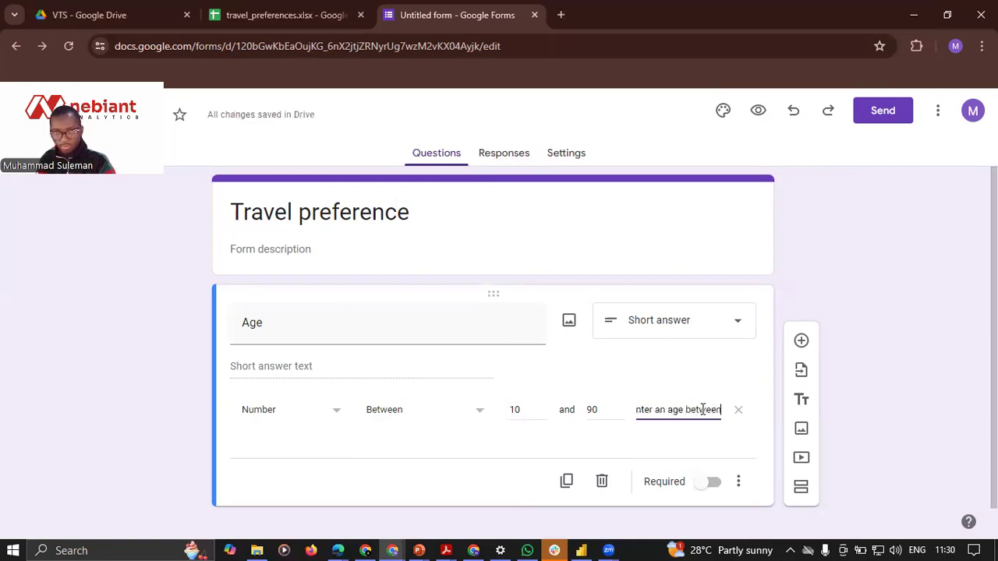
text( 11)
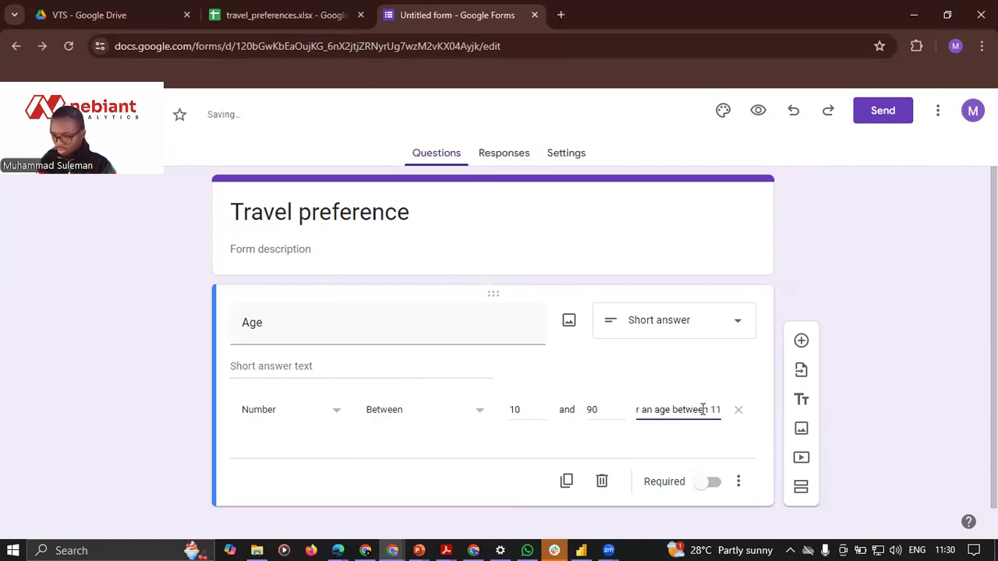
text( - 89)
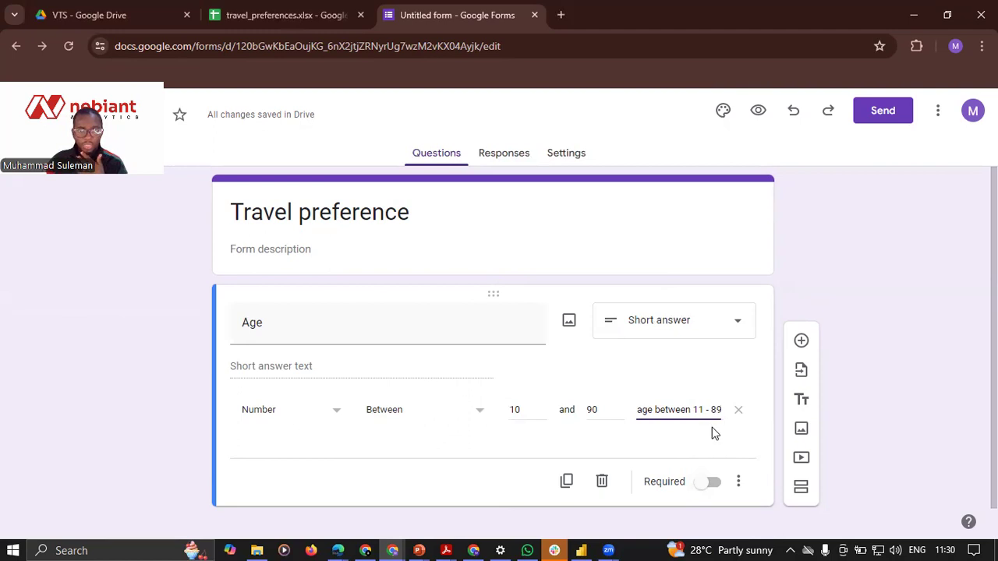
click(711, 482)
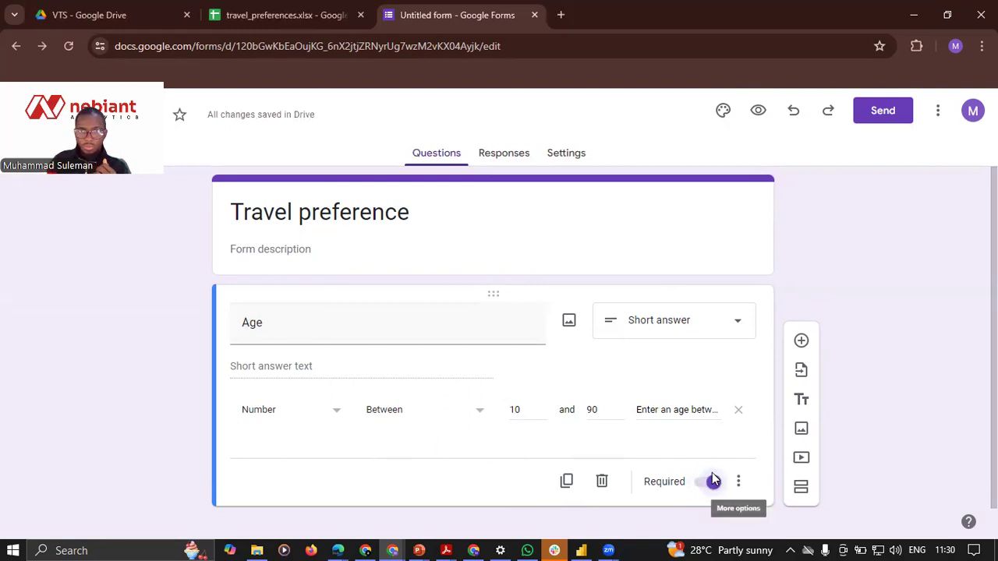
Step: Add a new question below Age and title it "Preferred destination"
scroll(332, 402, down, 1)
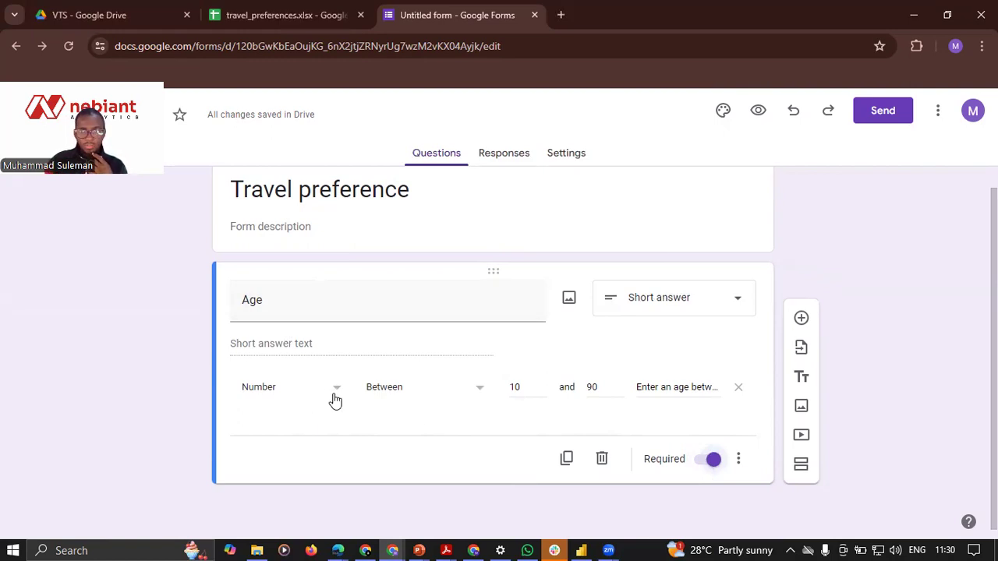
click(800, 319)
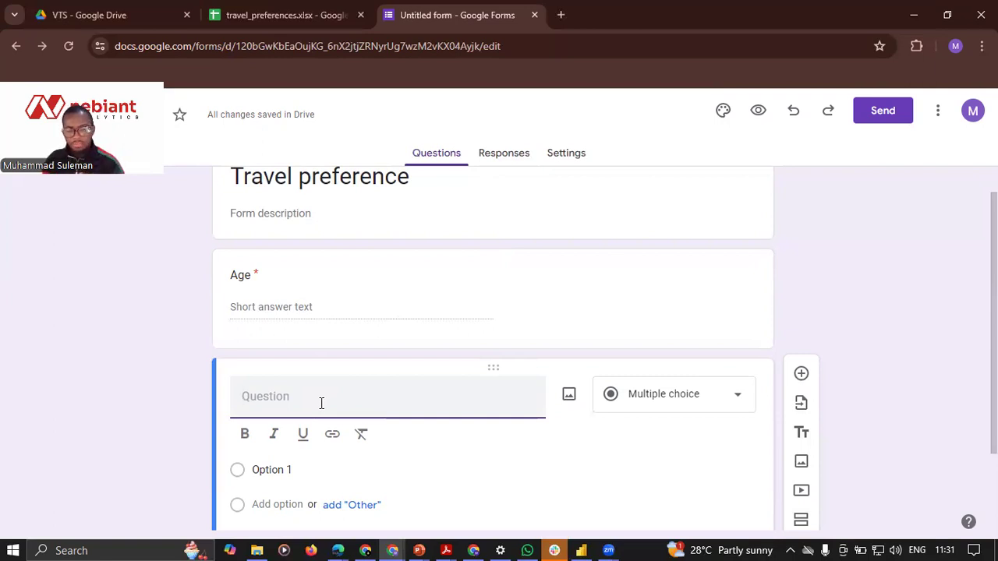
text(P)
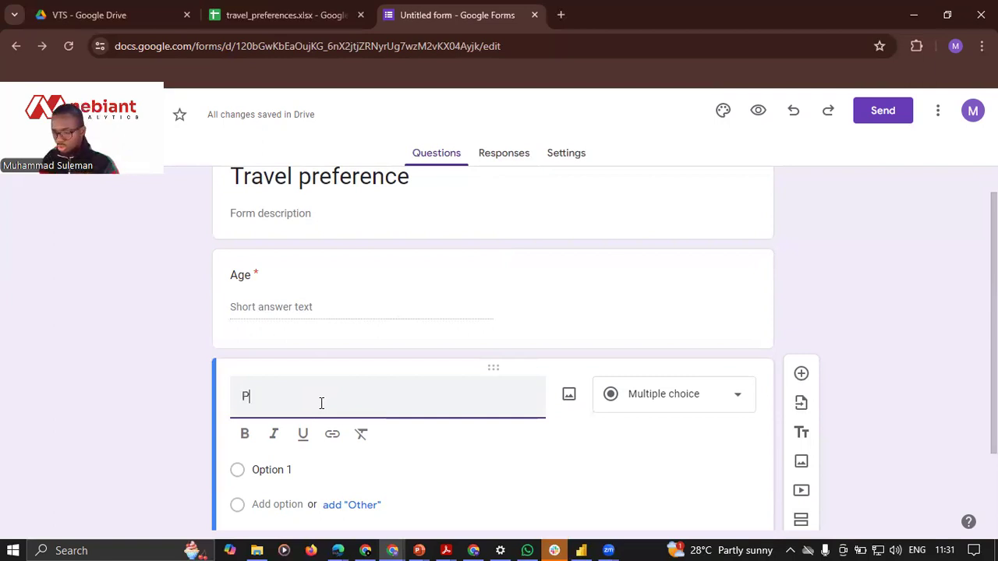
text(refe)
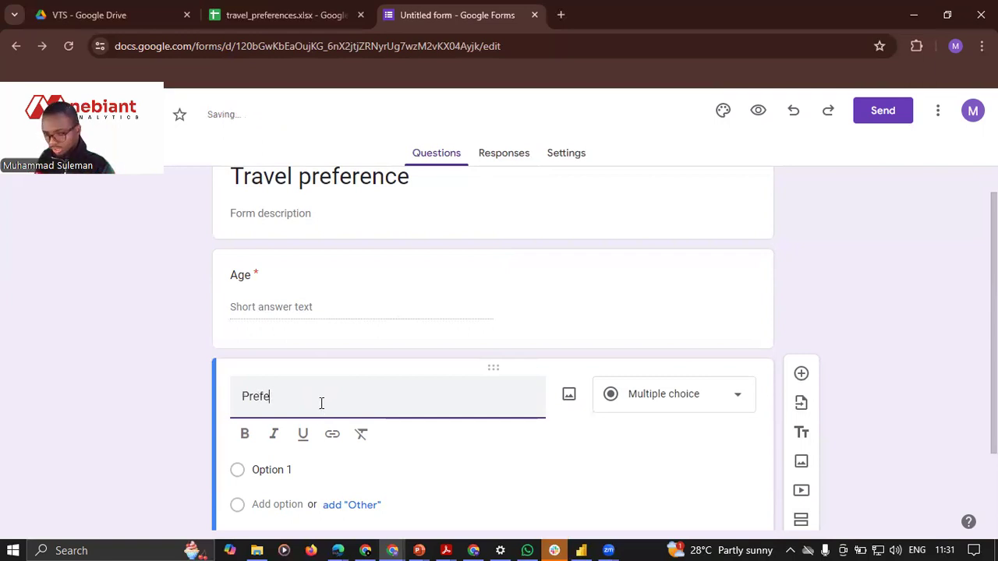
text(rred)
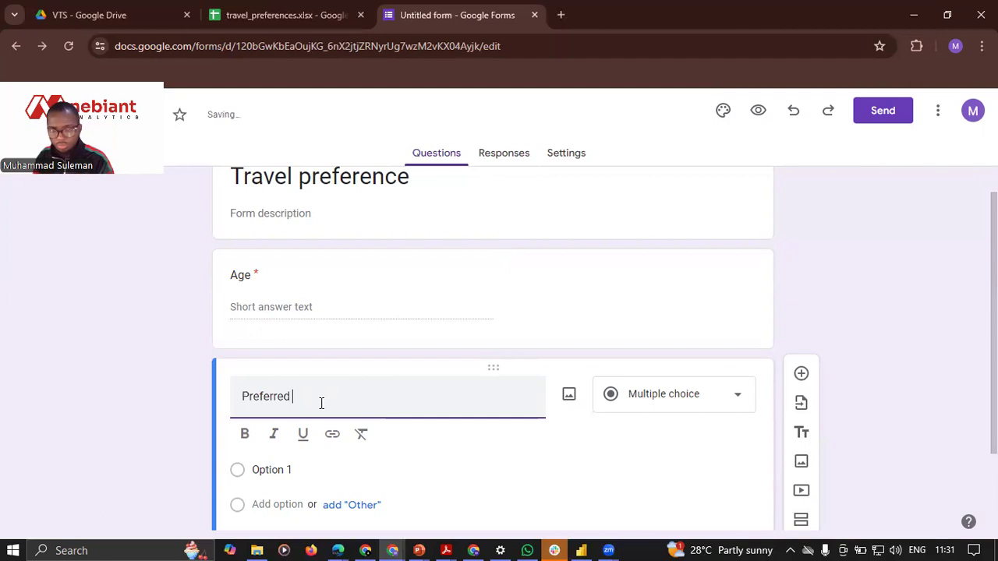
text( desti)
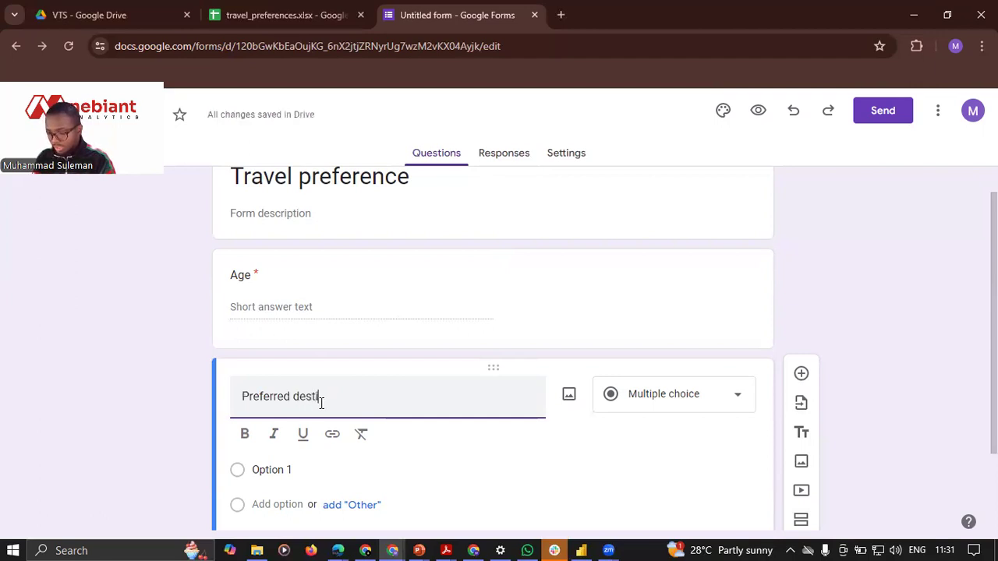
text(nation)
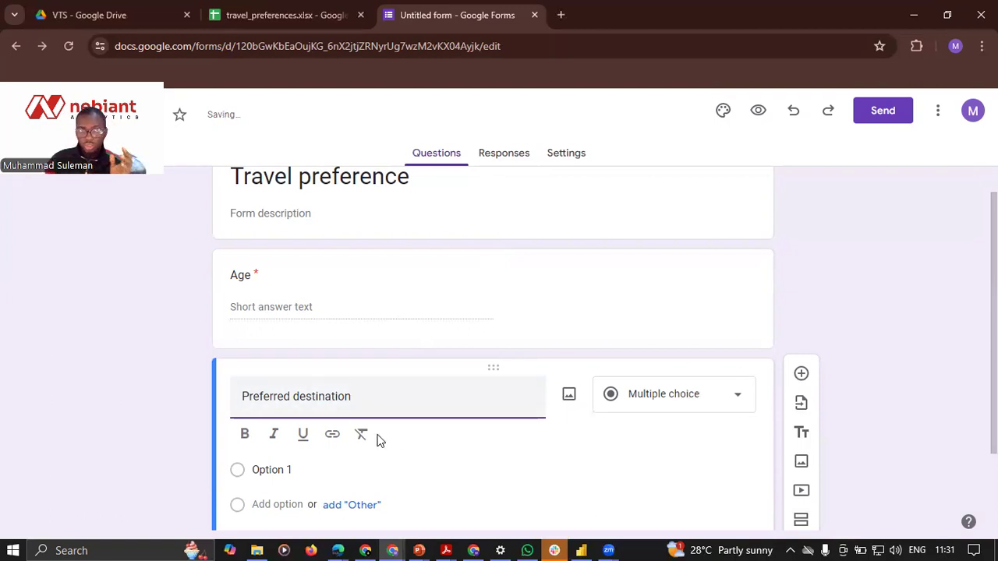
Step: Enter Paris, Tokyo, New York and Sydney as the first four choices of the Preferred destination question
scroll(314, 448, down, 1)
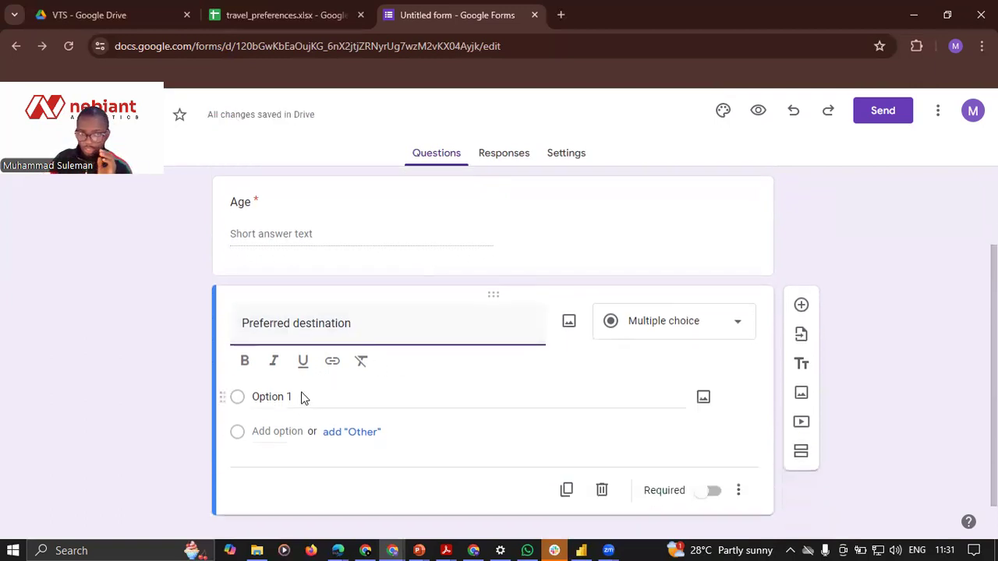
click(300, 401)
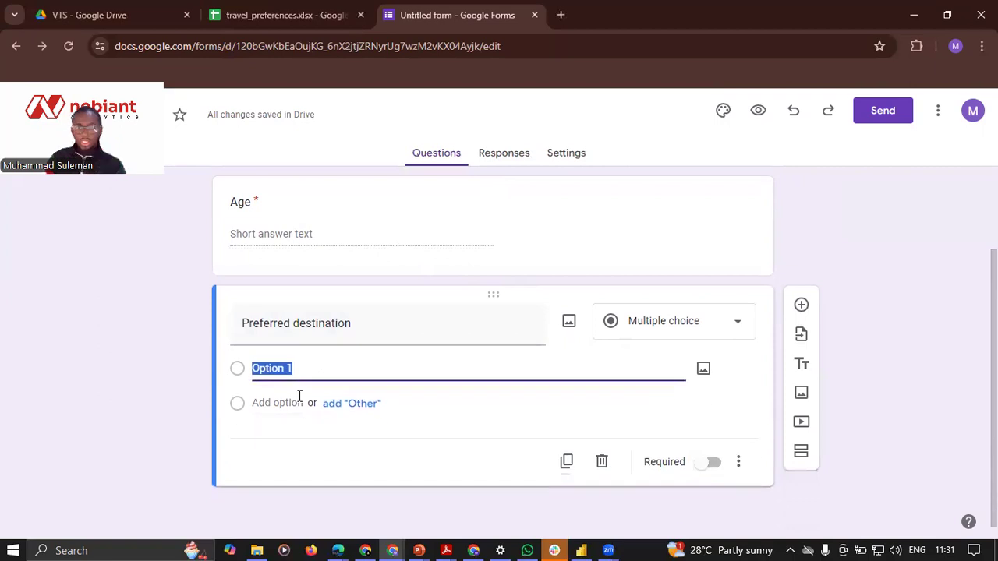
text(Paris)
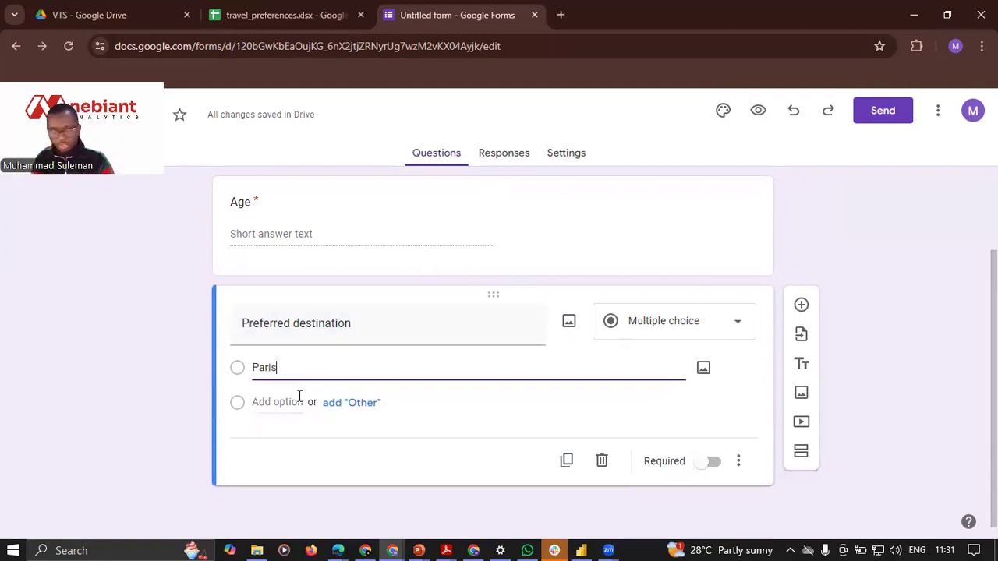
click(300, 397)
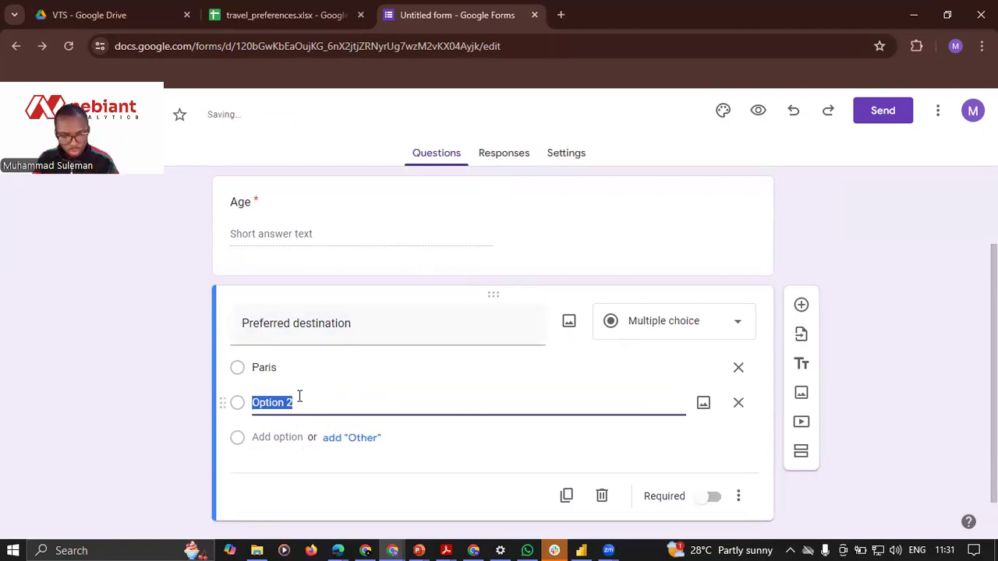
text(Tokyo)
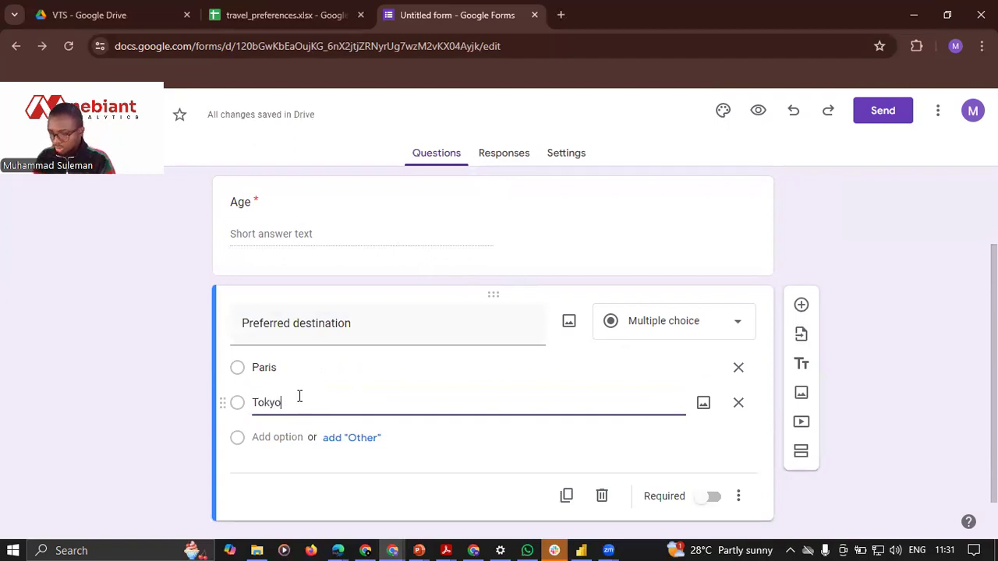
key(Return)
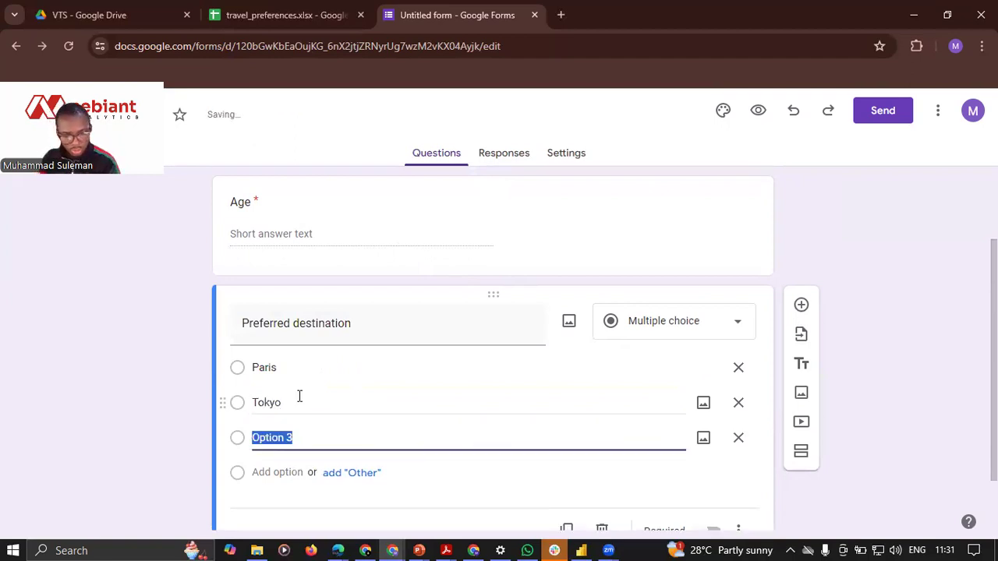
text(Ne)
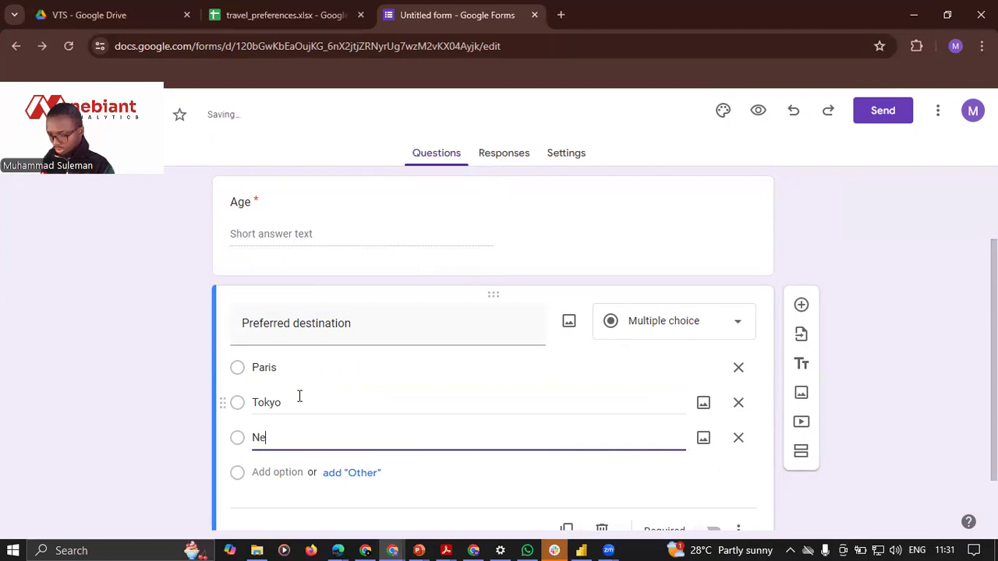
text(w York)
key(Return)
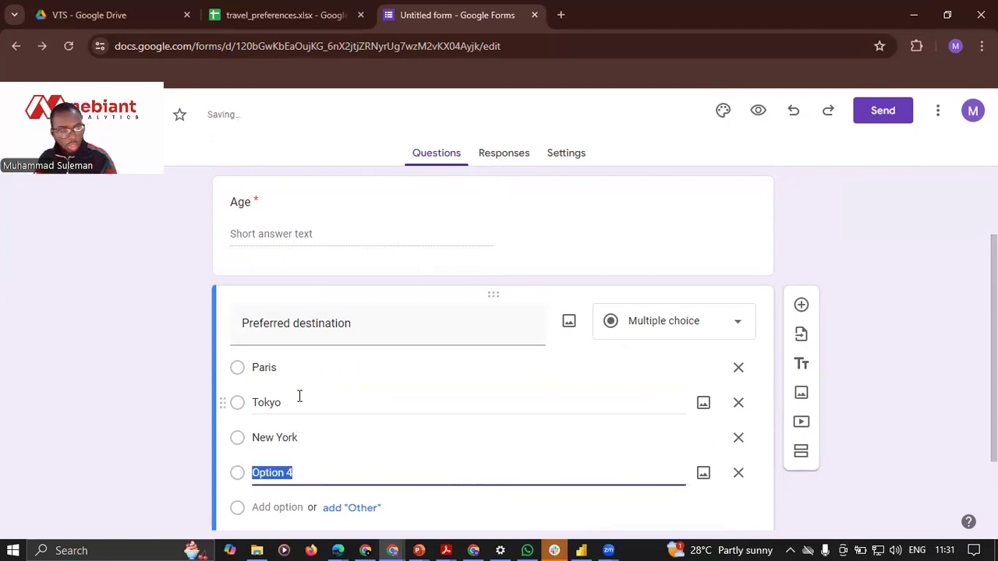
text(Sydney)
Step: Add "london", "Berlin" and "Rome" as further choices of the Preferred destination question
key(Return)
text(\)
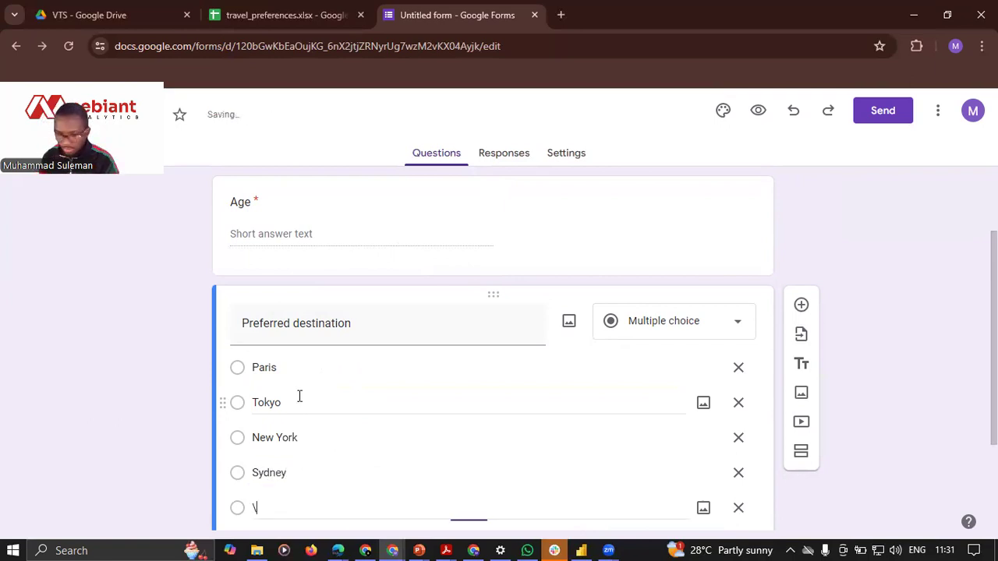
key(BackSpace)
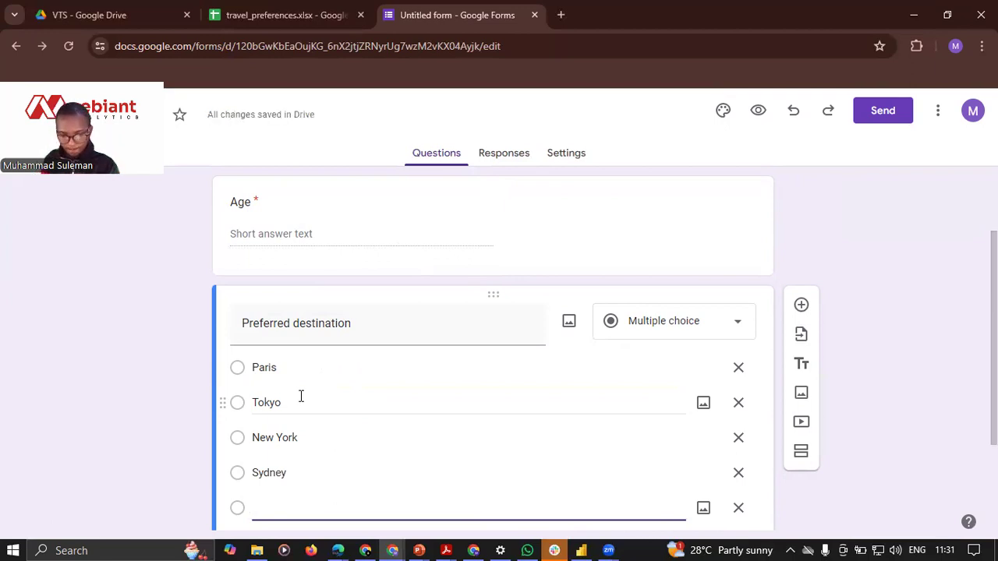
text(london)
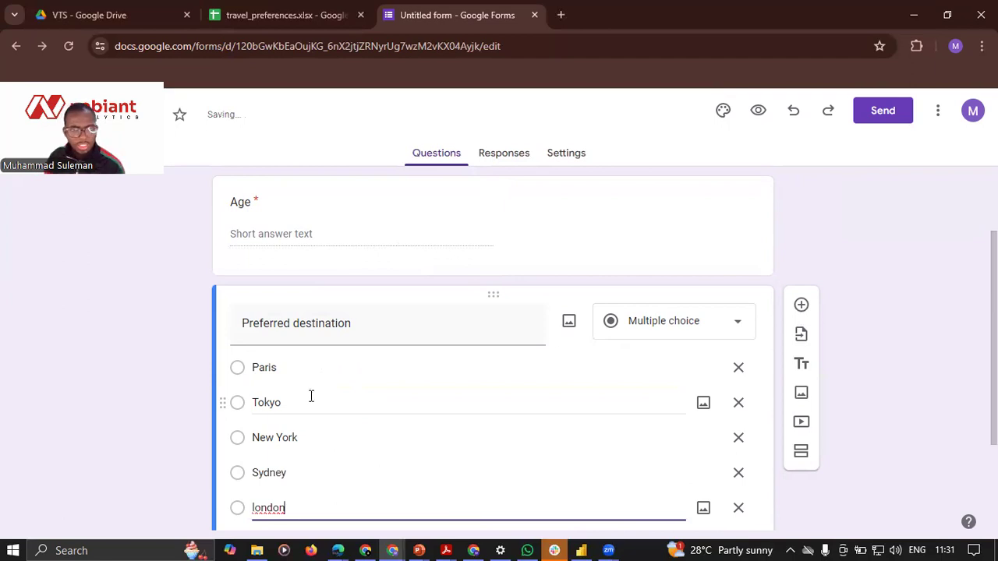
key(Return)
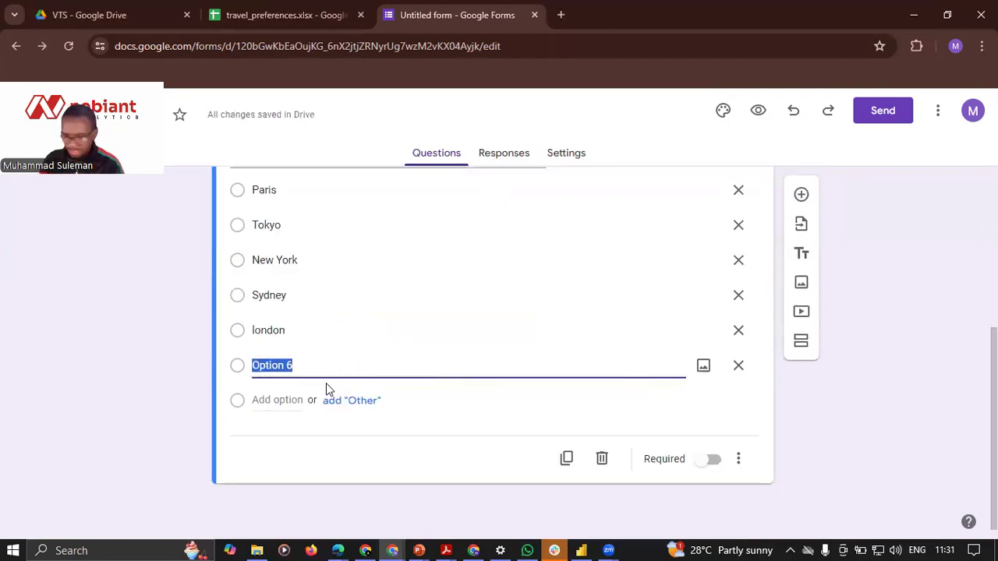
text(Berlin)
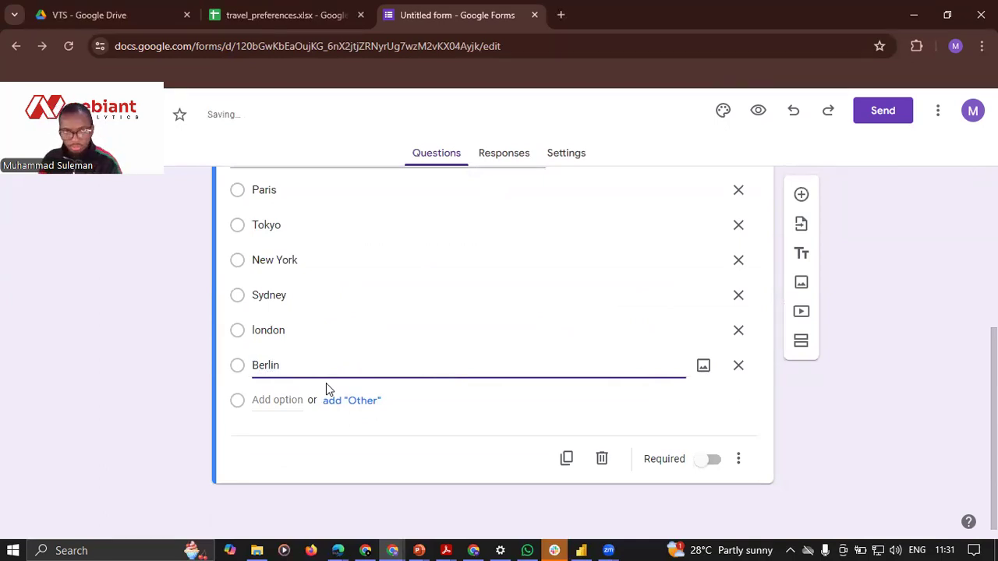
key(Return)
text(Rome)
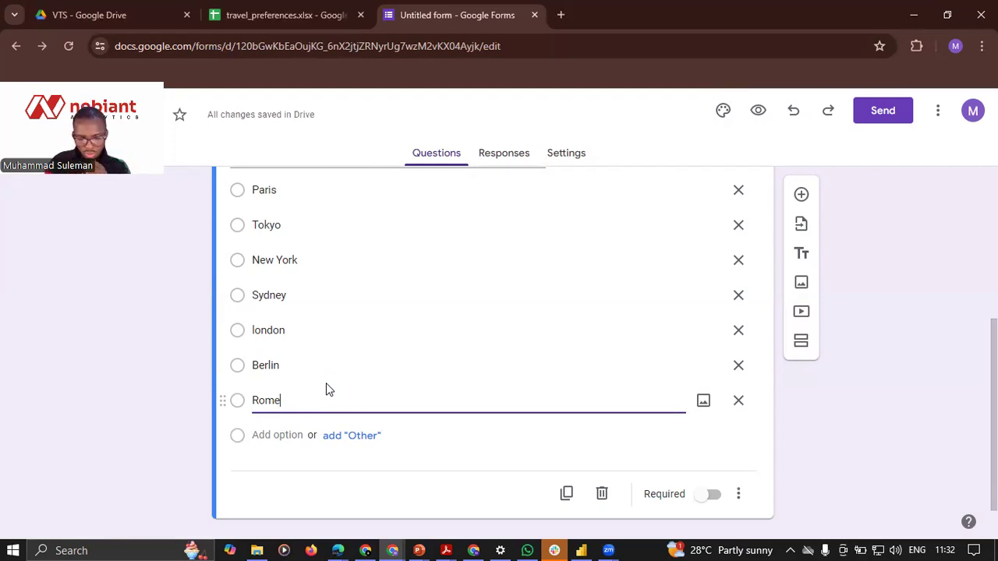
Step: Make the Preferred destination question required
scroll(275, 269, up, 1)
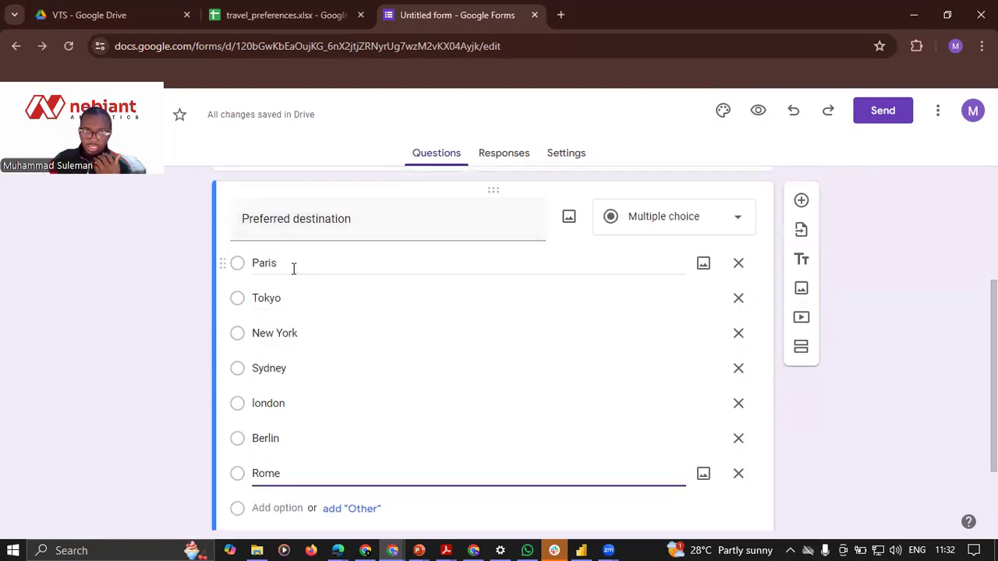
scroll(375, 425, down, 1)
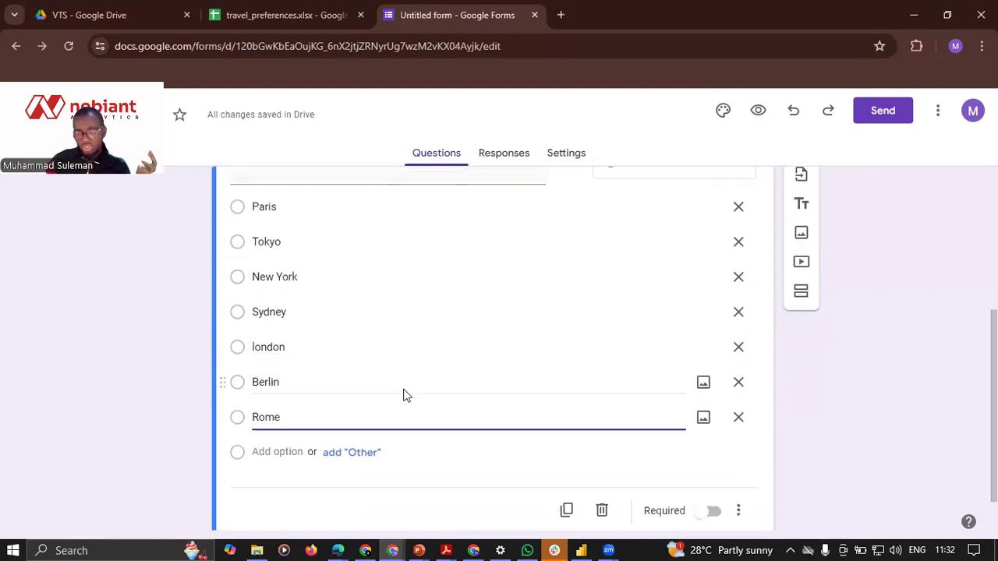
scroll(507, 343, up, 1)
scroll(546, 464, down, 2)
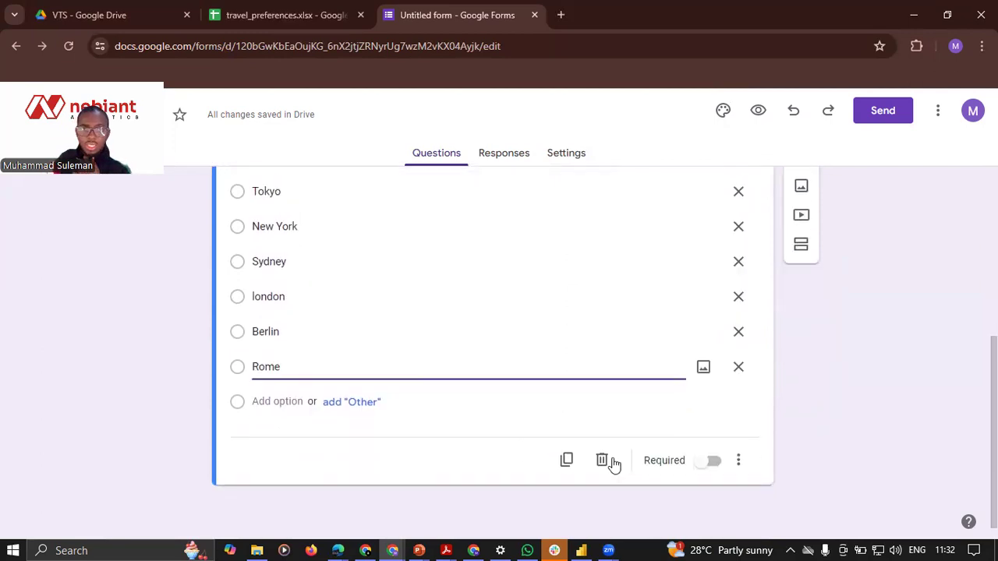
click(711, 460)
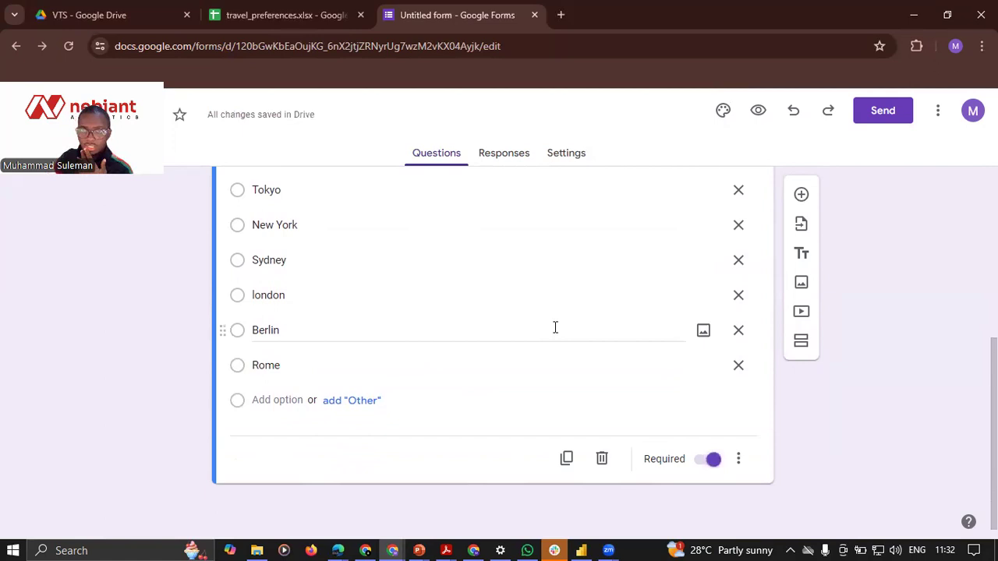
Step: Add another multiple-choice question below Preferred destination and title it "Travel Mode"
scroll(257, 300, up, 2)
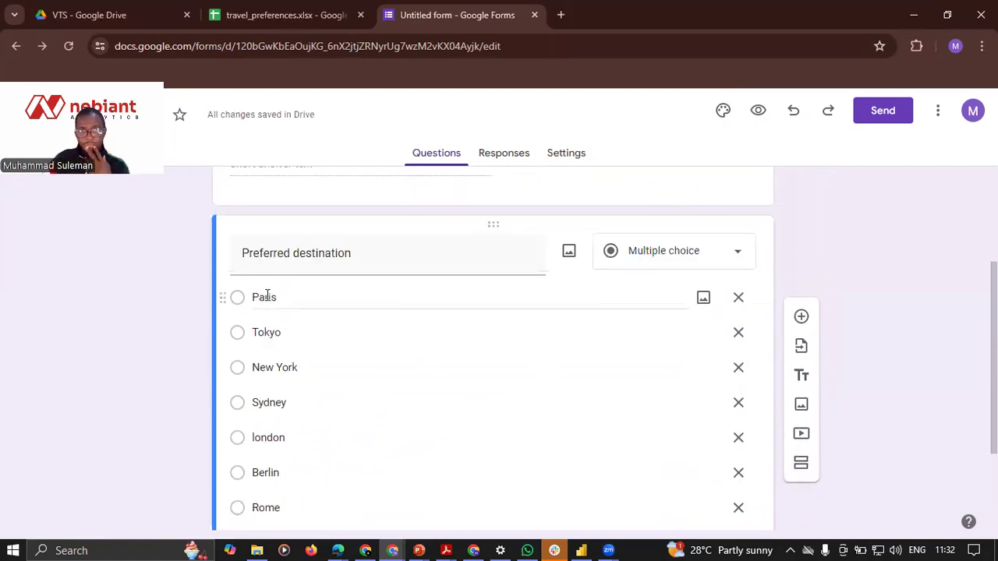
scroll(263, 293, up, 2)
scroll(280, 304, down, 2)
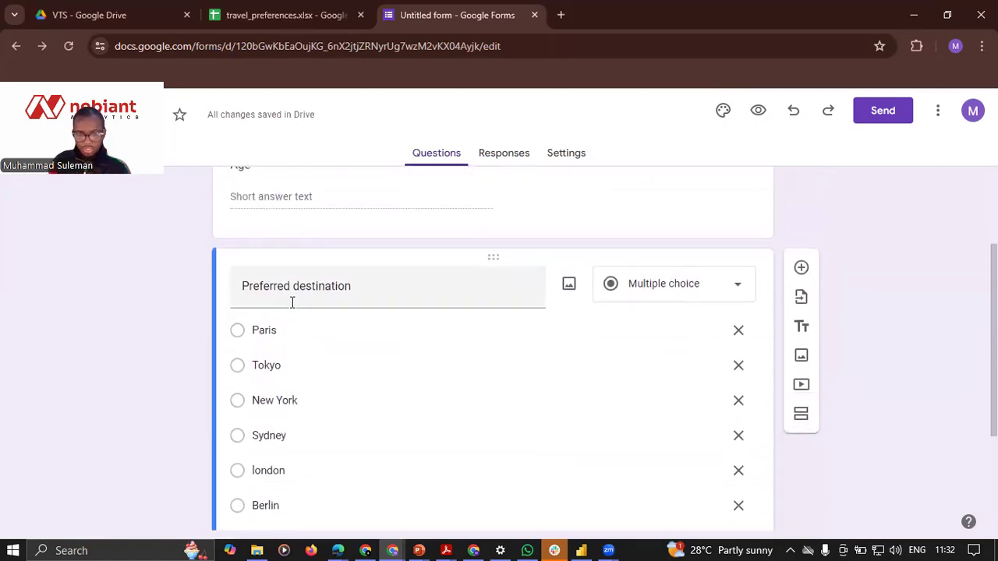
scroll(292, 302, down, 3)
click(801, 194)
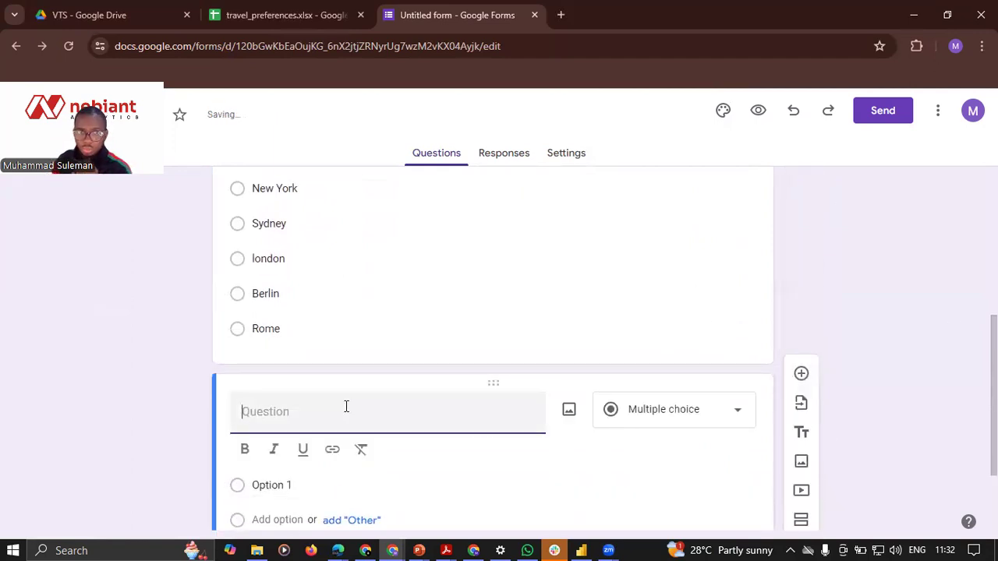
text(Tra)
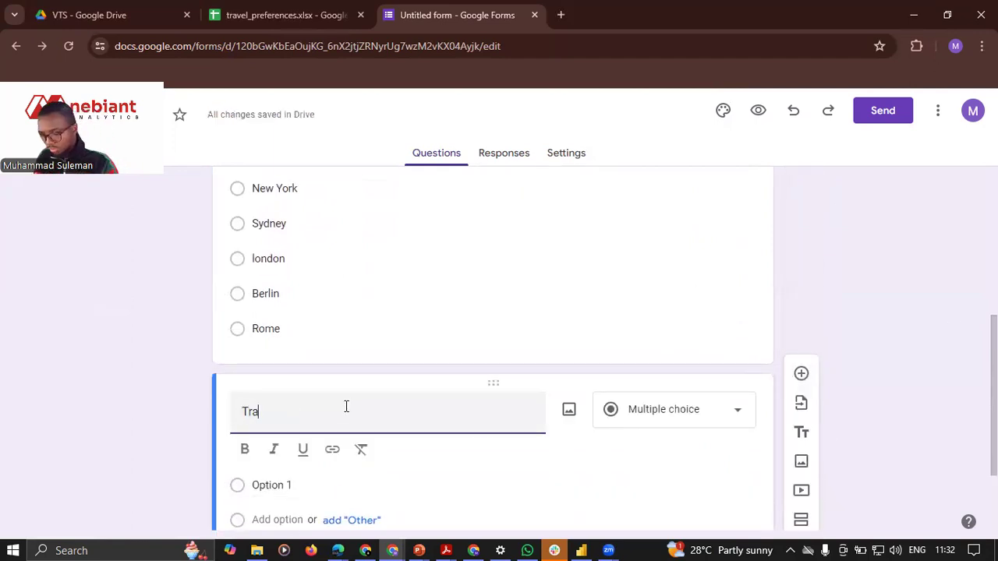
text(vel Mode)
Step: Enter Car, Train and Plane as the choices of the Travel Mode question
click(267, 484)
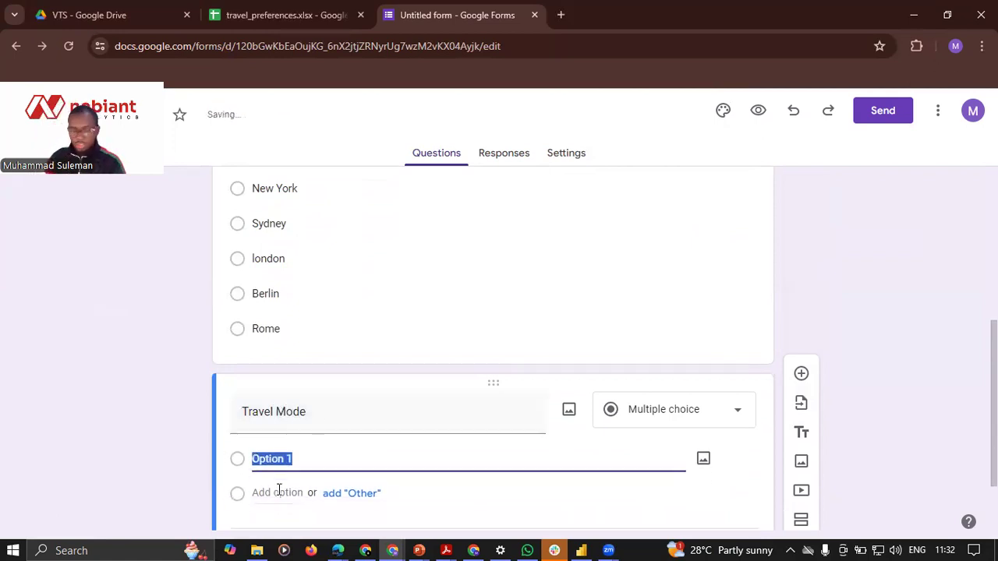
text(Car)
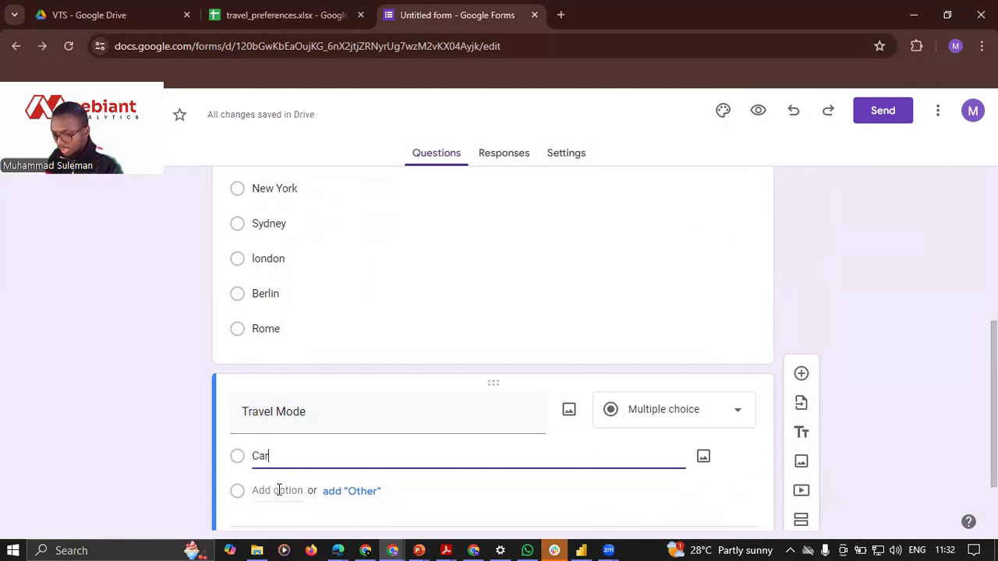
click(279, 490)
text(Train)
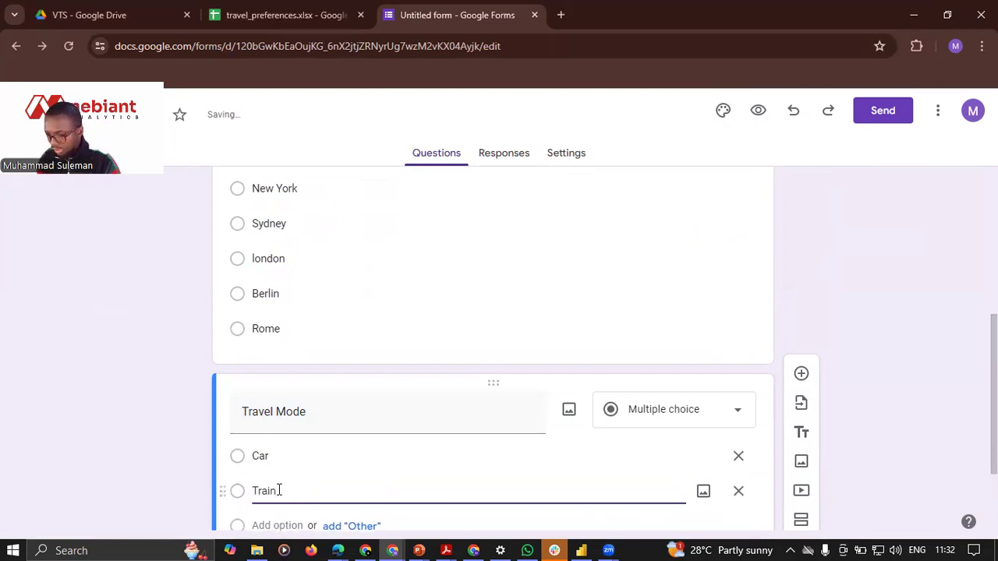
key(Return)
text(Air)
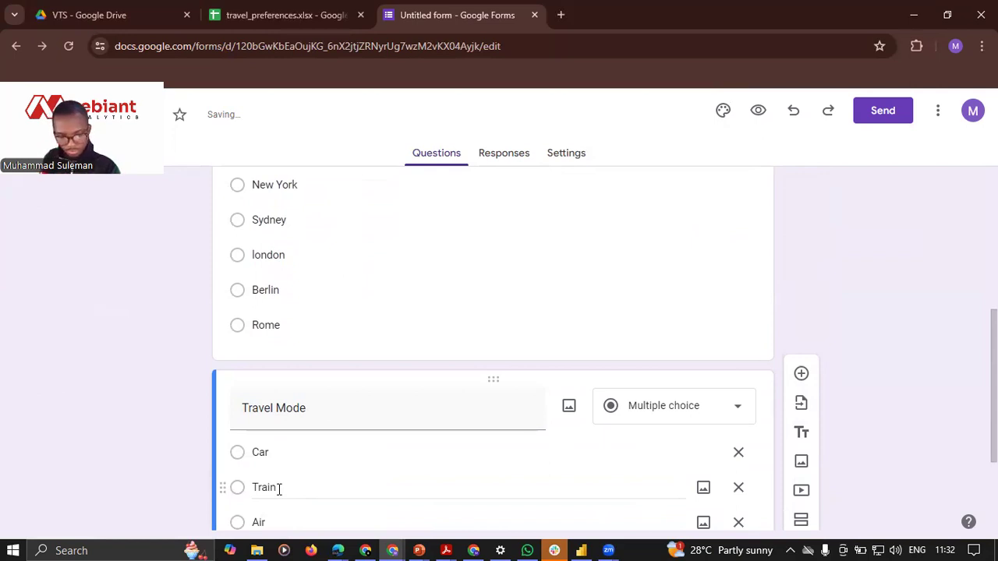
text(Planre)
click(341, 449)
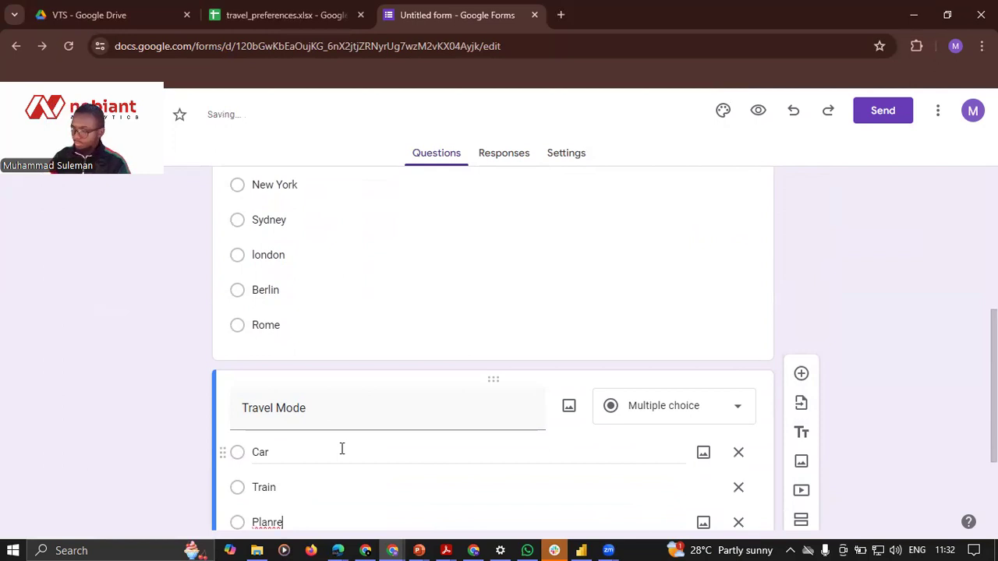
key(BackSpace)
key(BackSpace)
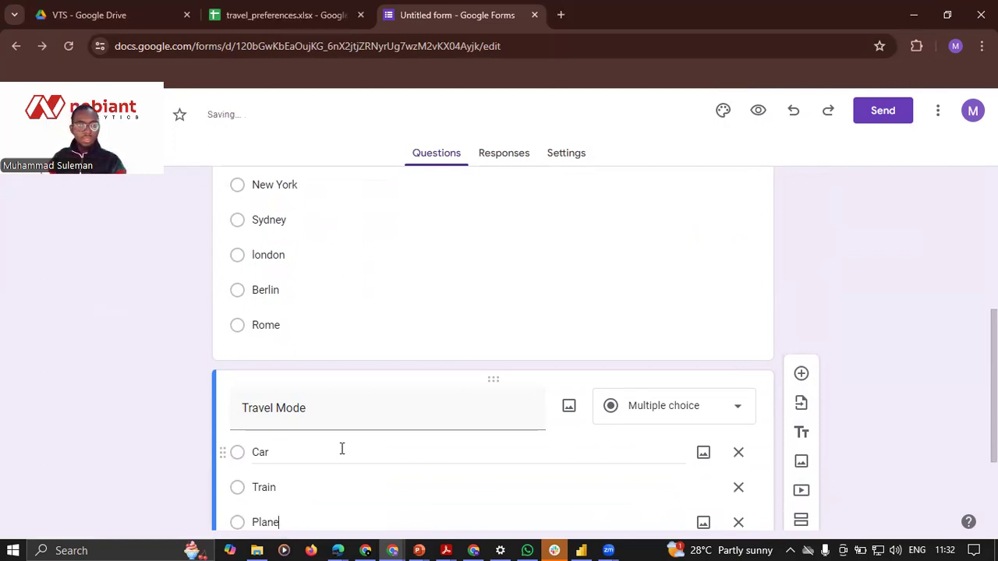
Step: Add a short-answer question titled "Budget" below the Travel Mode question
scroll(283, 484, down, 2)
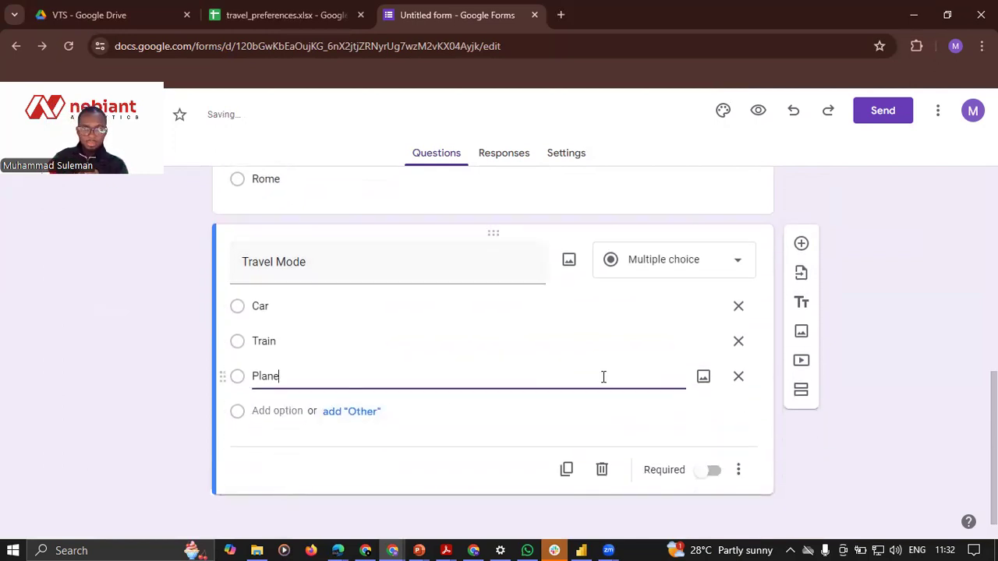
click(801, 244)
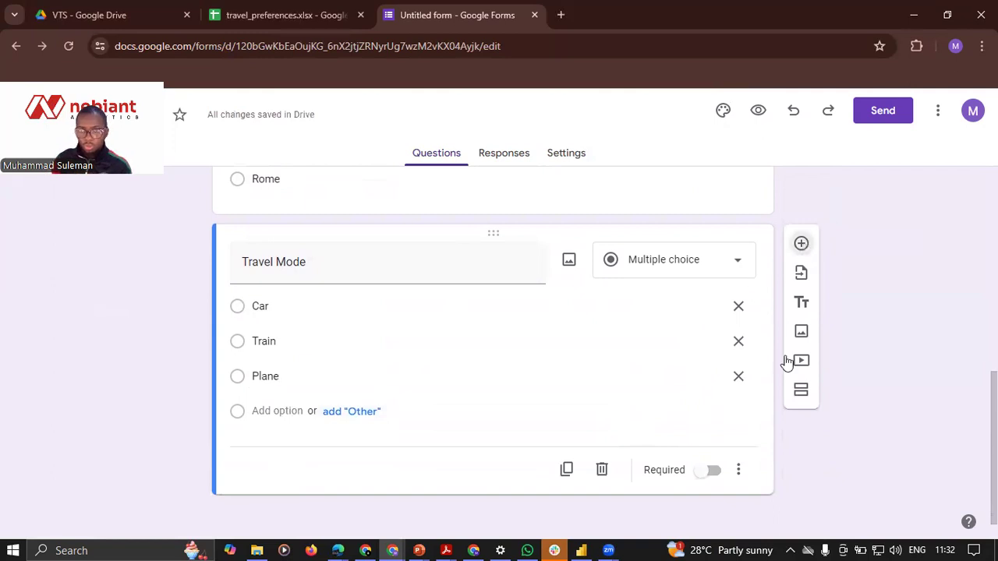
text(Budt)
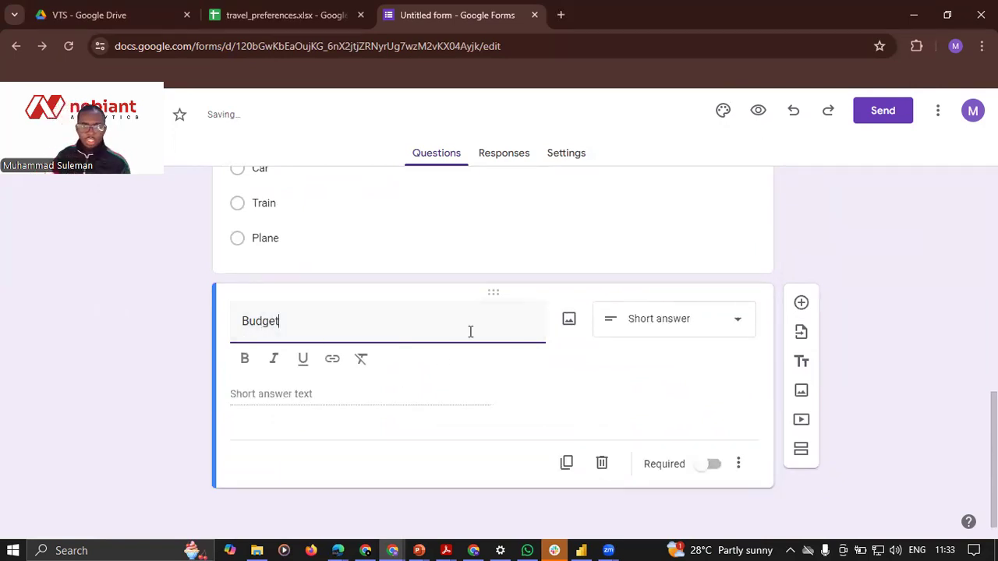
click(701, 321)
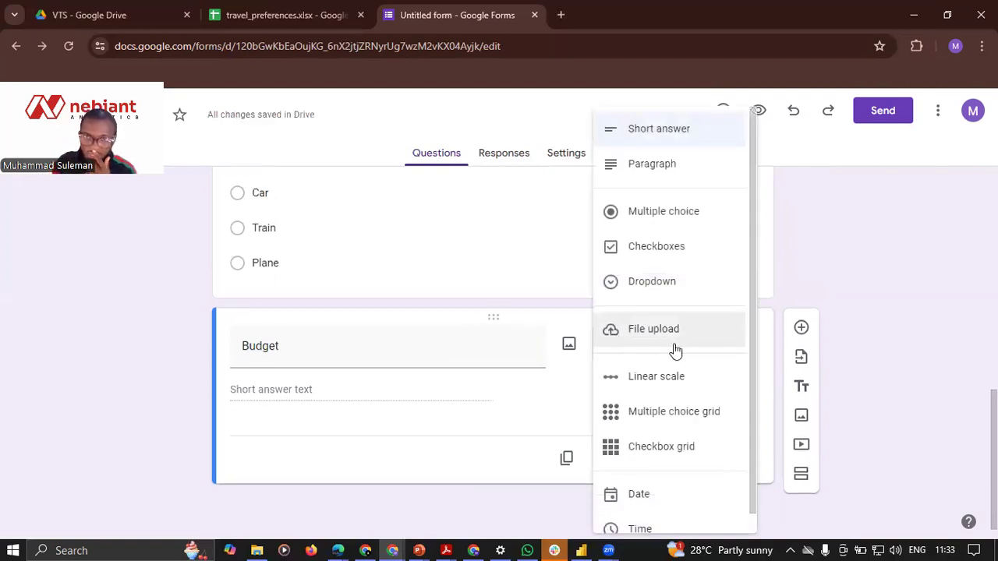
click(686, 132)
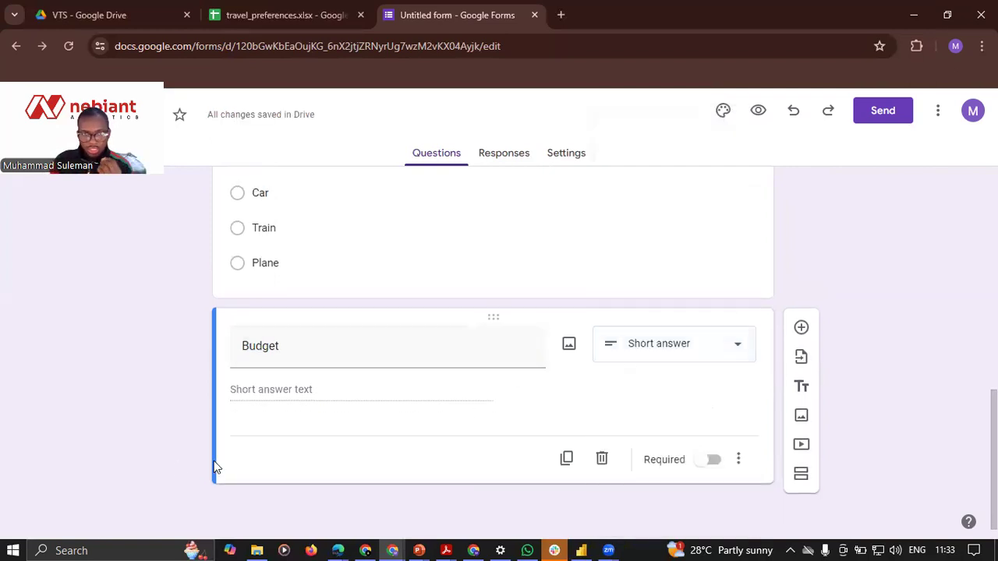
Step: Add response validation to the Budget question that accepts only a number between 100 and 5000
click(742, 458)
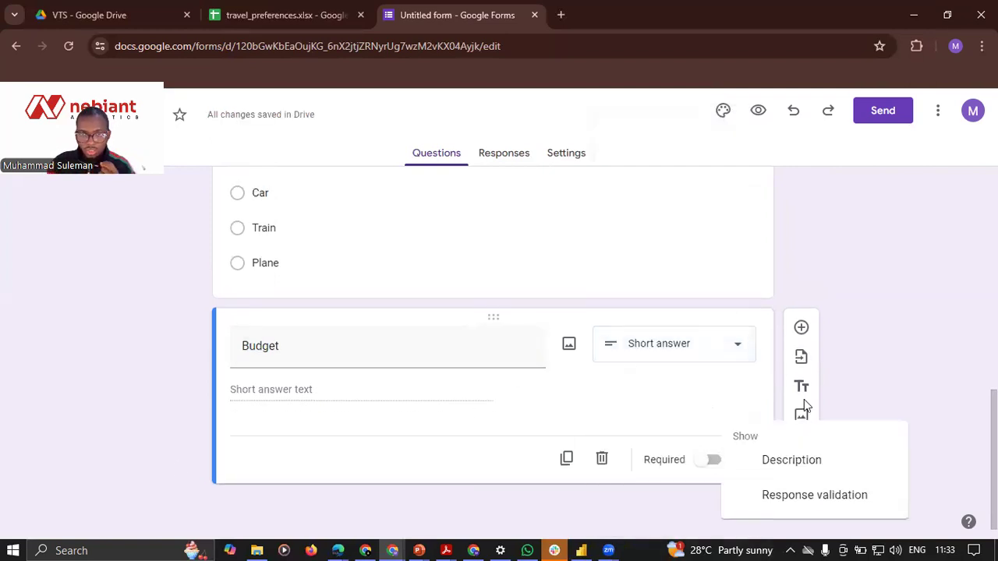
click(813, 509)
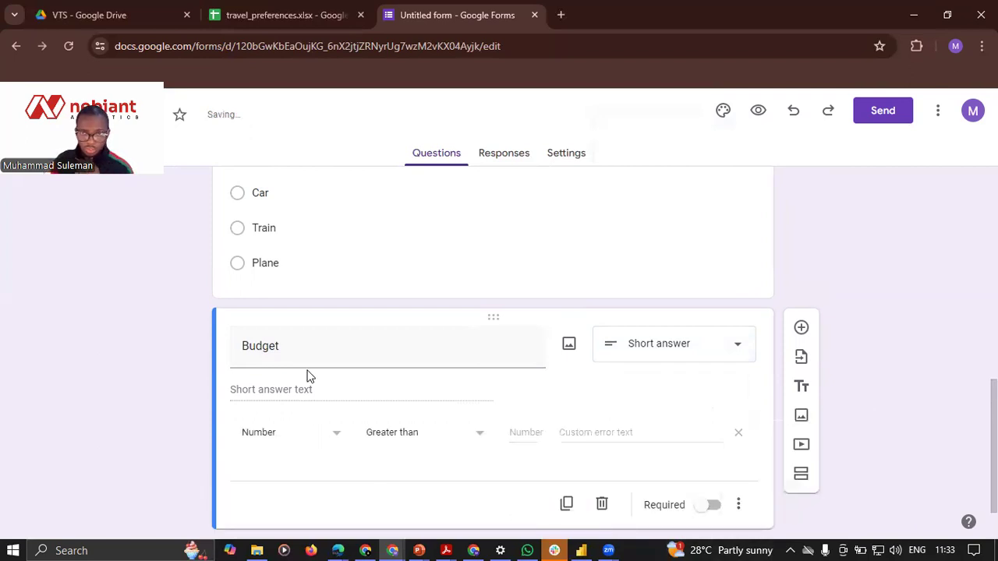
click(406, 434)
click(397, 411)
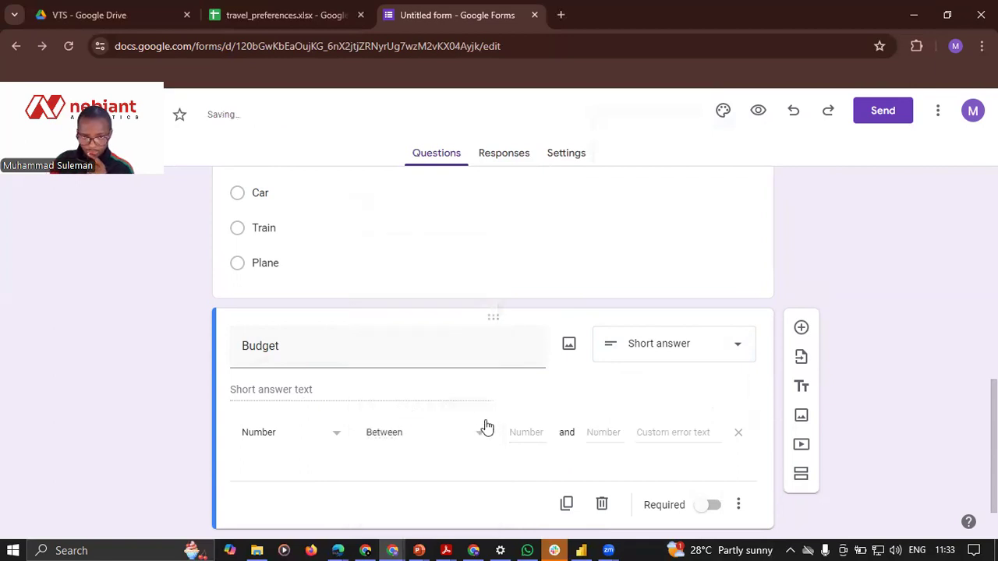
click(513, 432)
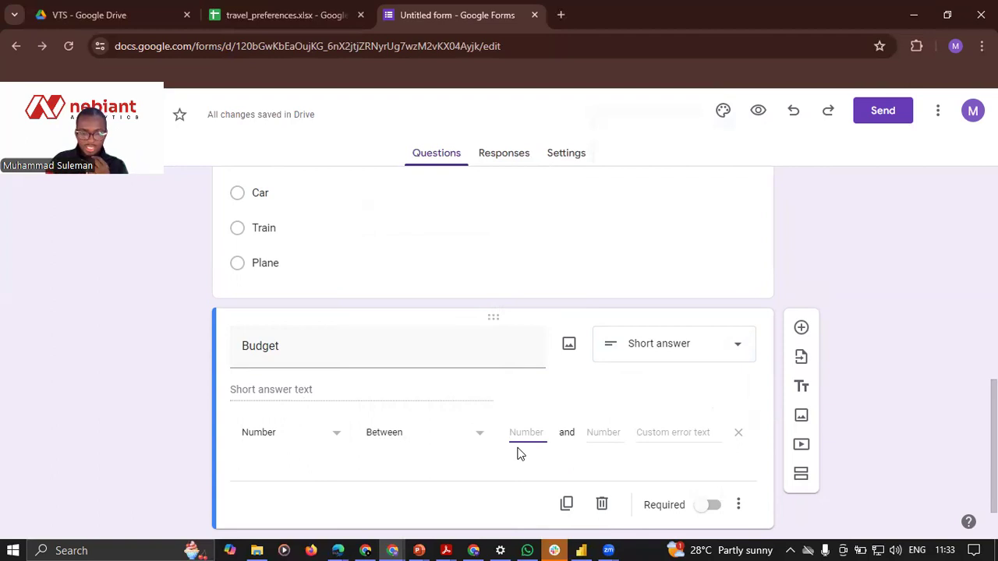
text(100)
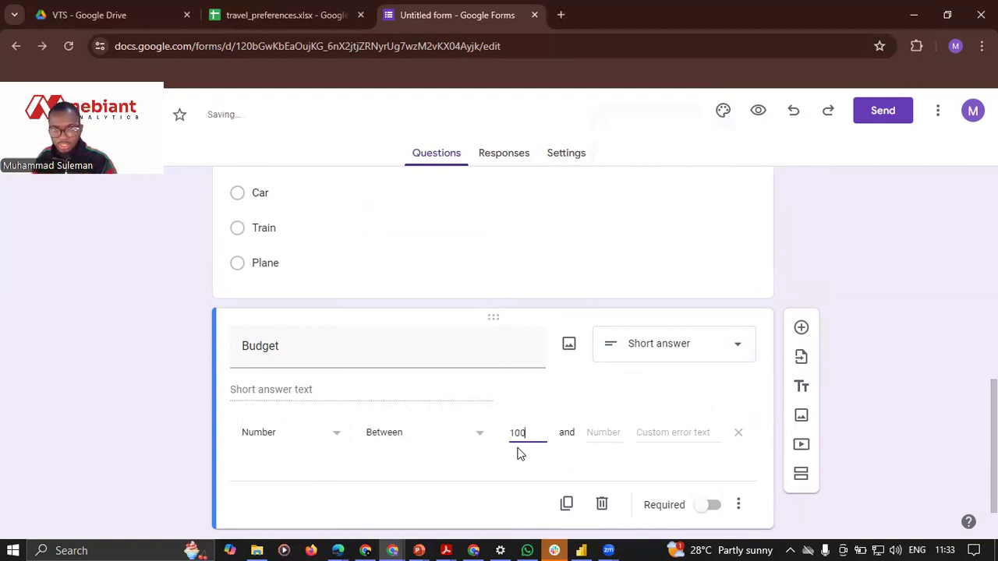
click(609, 434)
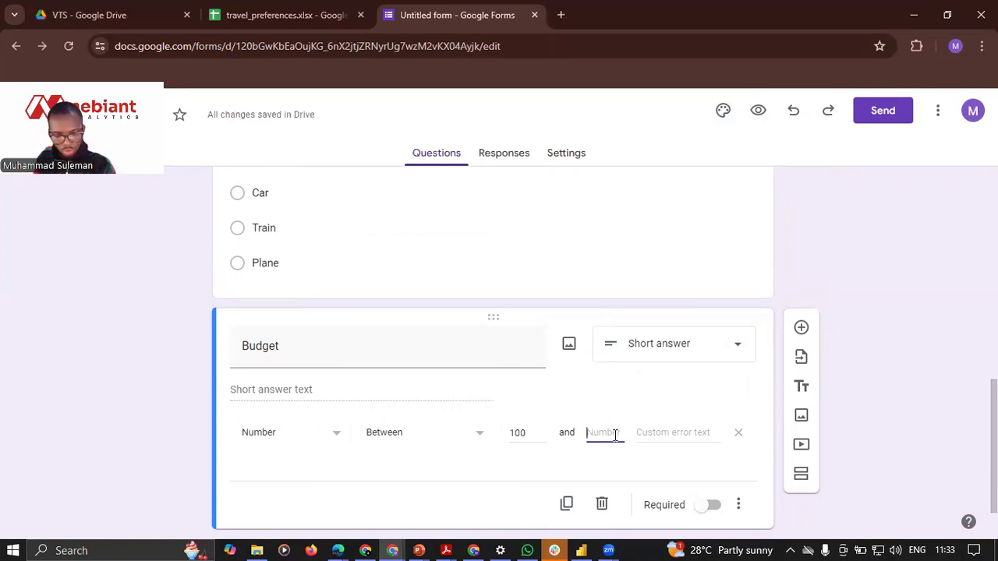
text(5000)
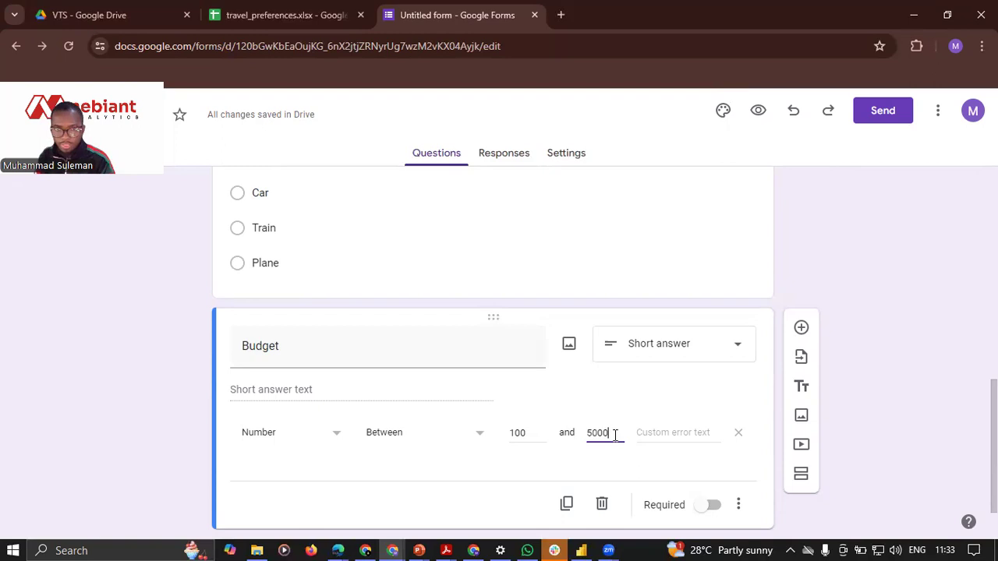
Step: Change the Budget question's title to "Budget($)"
double_click(326, 358)
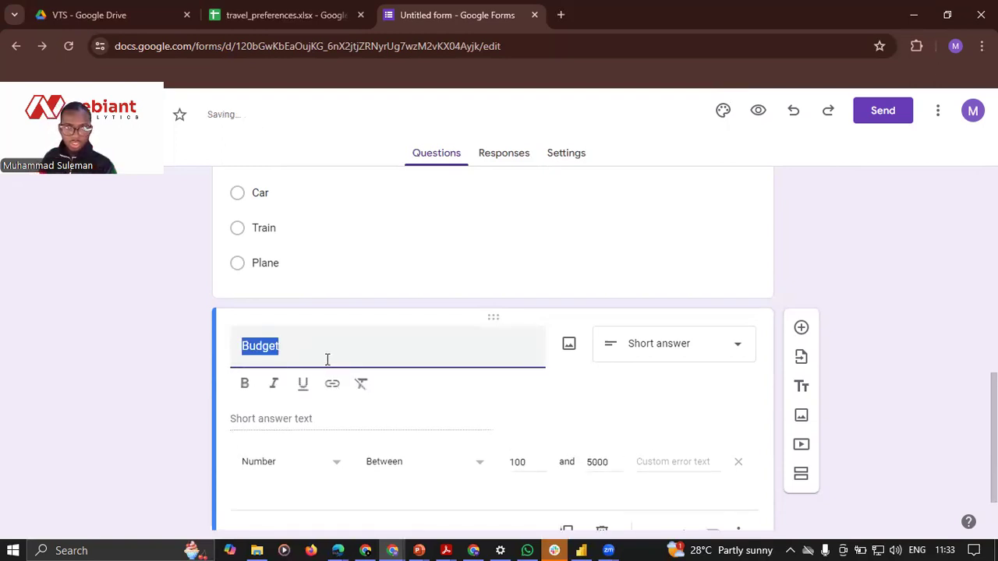
click(369, 340)
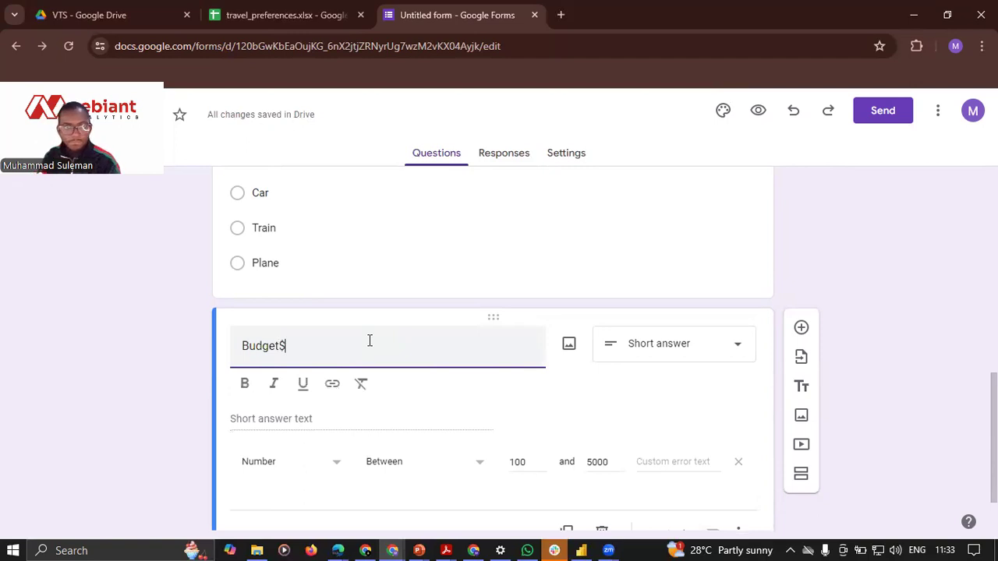
text(()
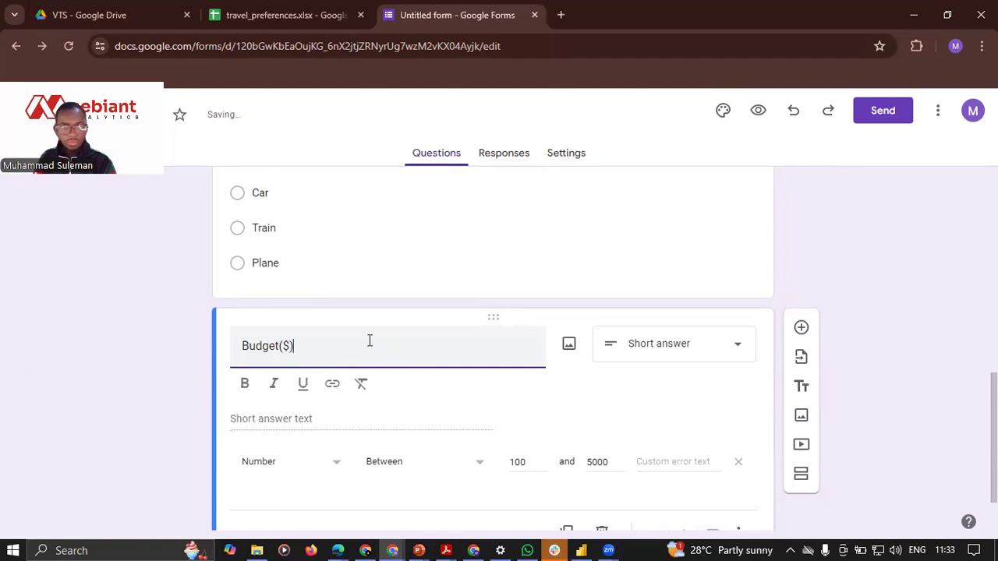
Step: Set the Budget($) validation error text to "Enter a value between 100 and 5000" and make the question required
scroll(452, 386, down, 1)
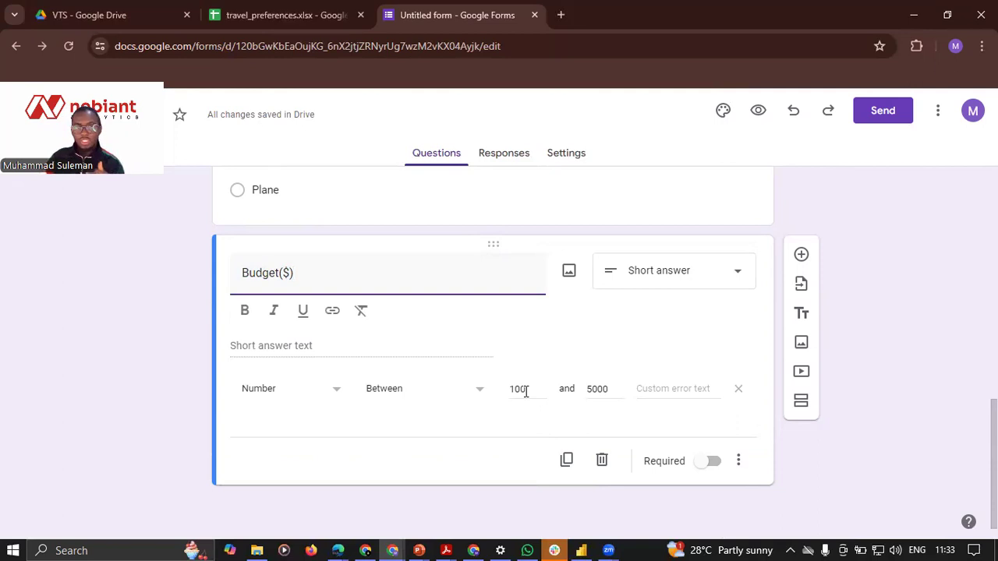
click(677, 394)
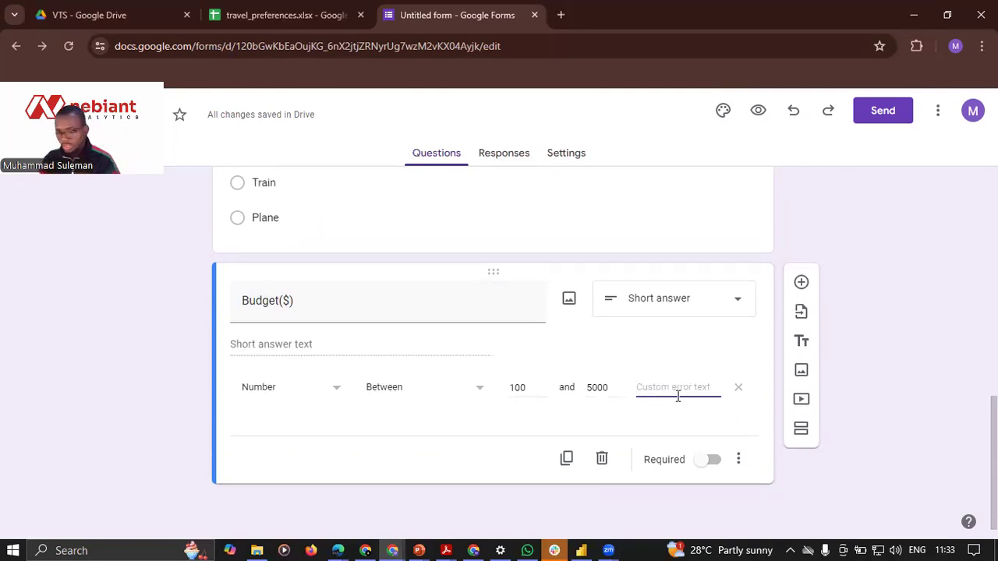
text(Er)
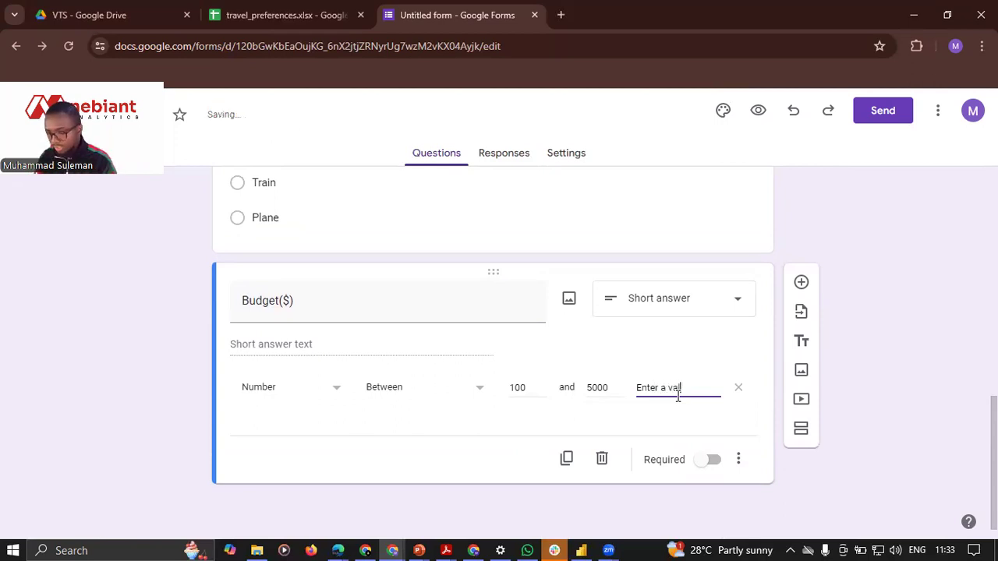
text( a value between)
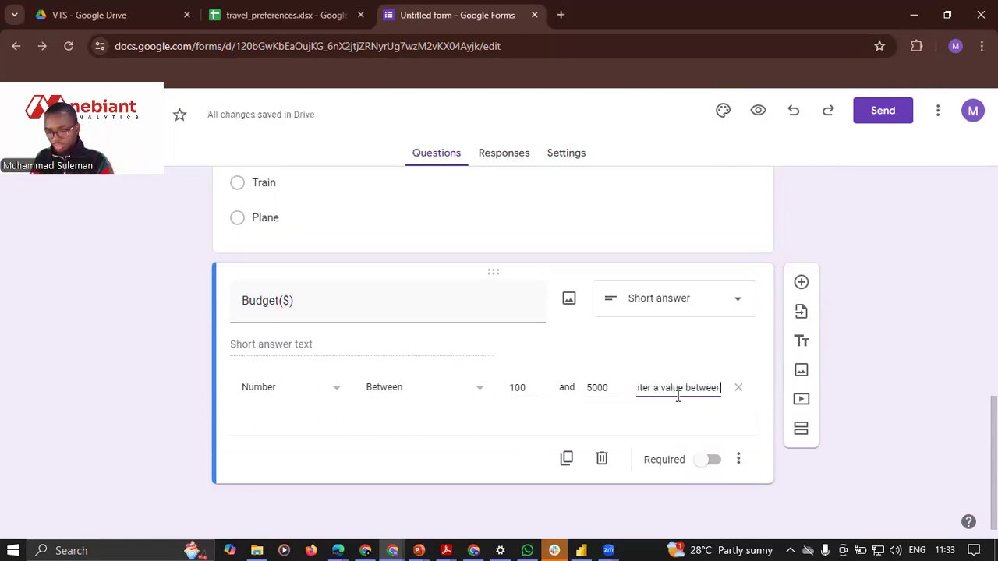
text( 100)
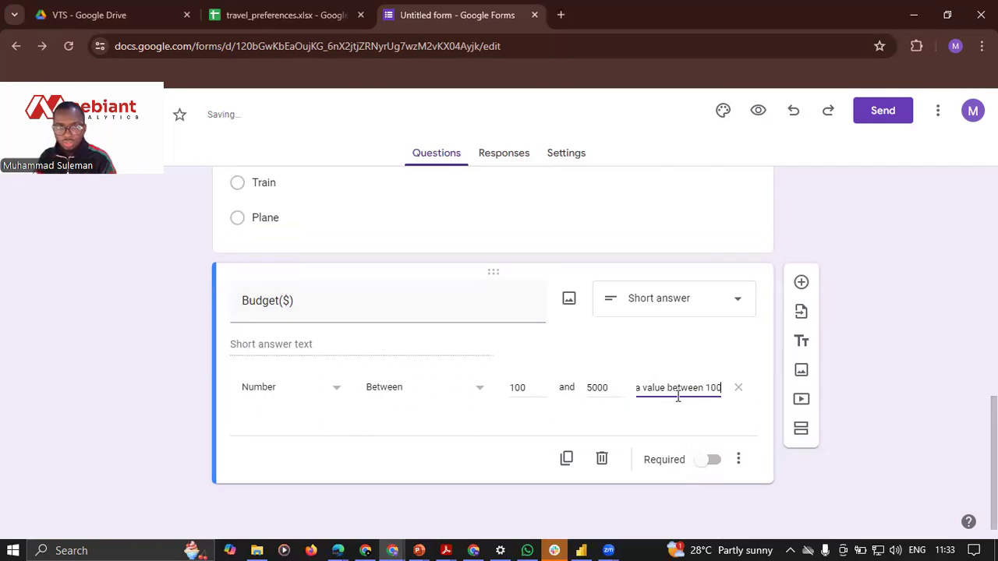
text( and)
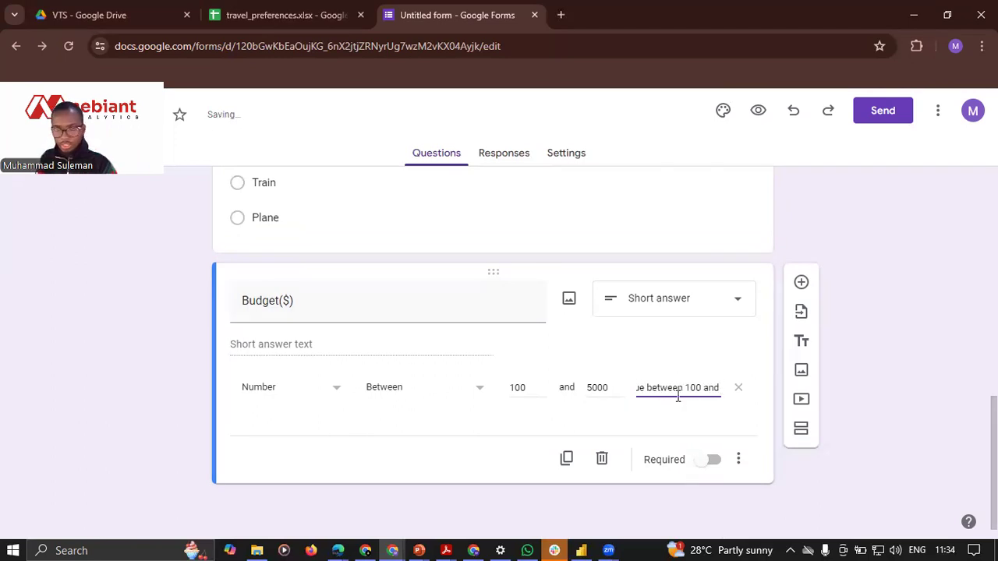
text( 5000)
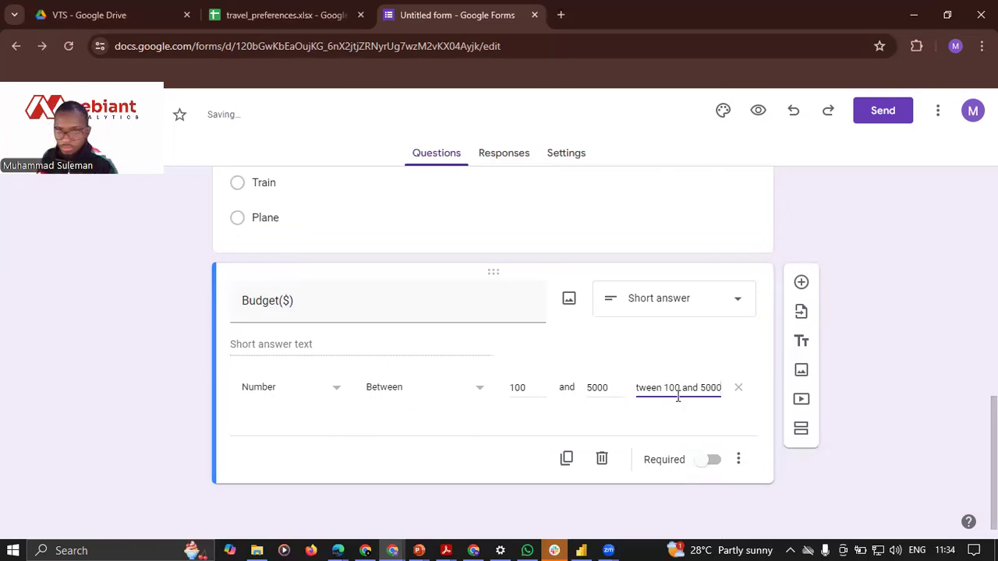
click(705, 460)
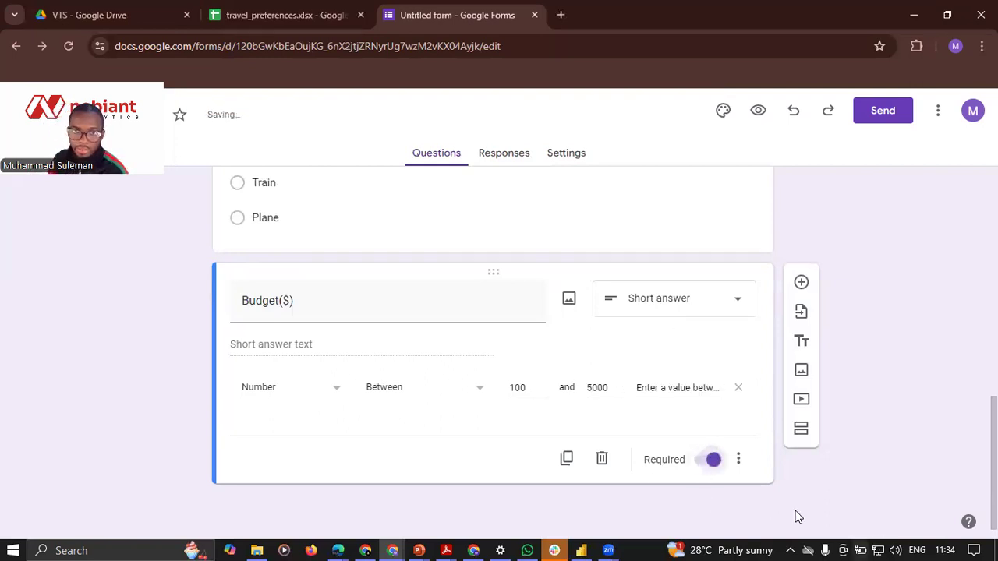
Step: Review the whole form from the title through the Age, Preferred destination, Travel Mode and Budget($) questions
scroll(273, 332, up, 4)
scroll(273, 332, up, 5)
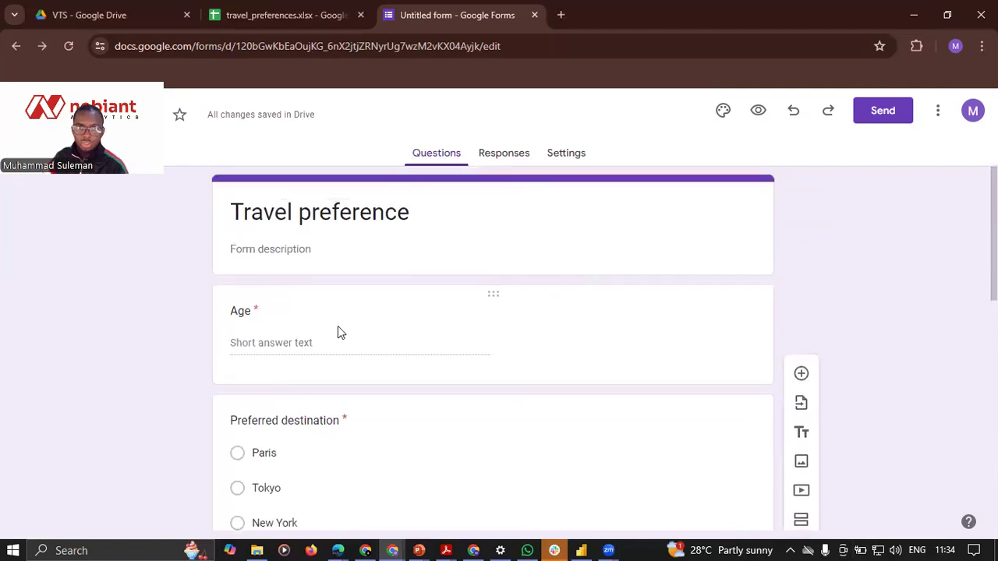
scroll(388, 260, down, 9)
scroll(370, 396, up, 8)
scroll(373, 370, up, 1)
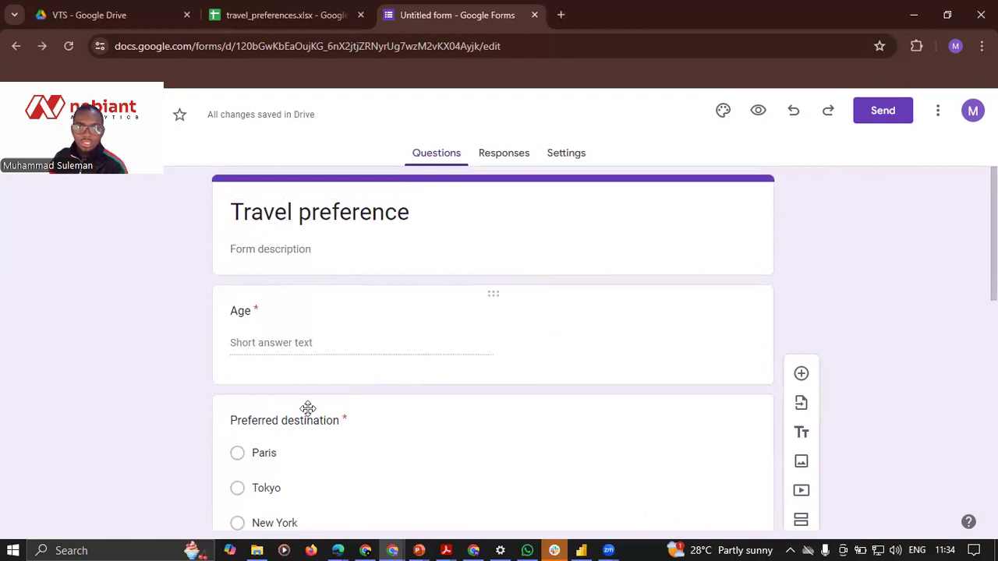
scroll(373, 351, down, 1)
scroll(370, 347, down, 3)
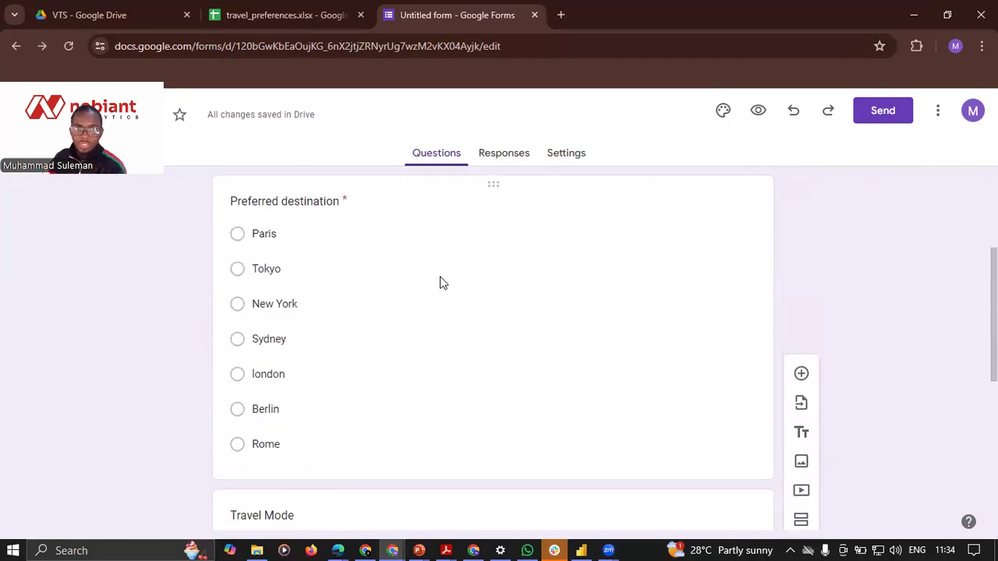
scroll(441, 283, down, 5)
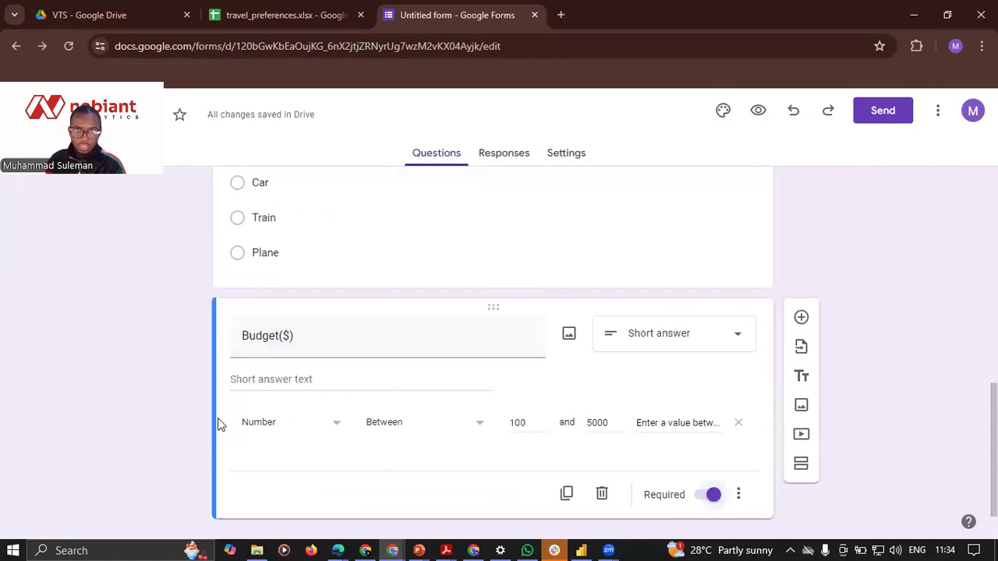
scroll(416, 363, up, 6)
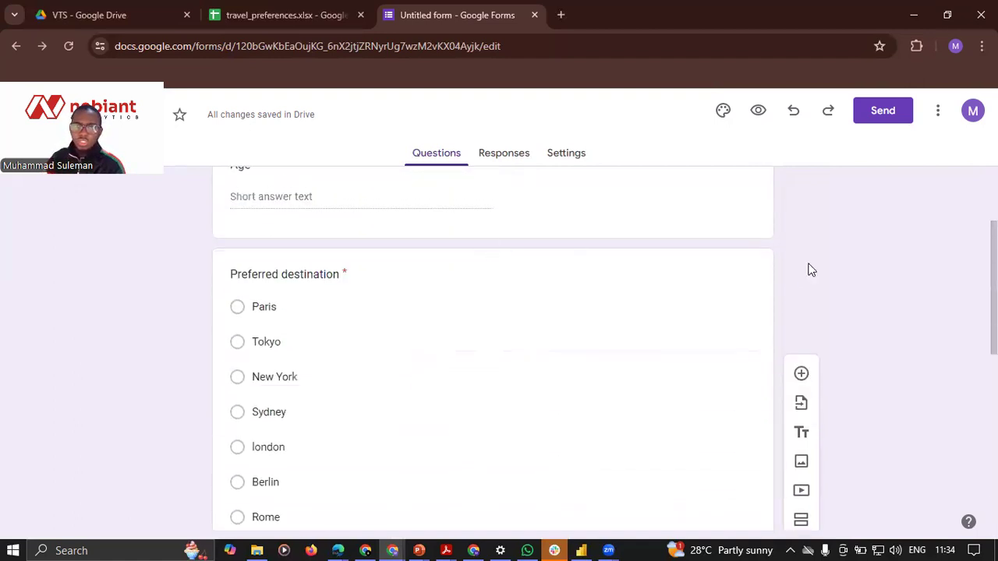
Step: Open the form's pre-fill page and generate a pre-filled link with all answers left blank
click(938, 110)
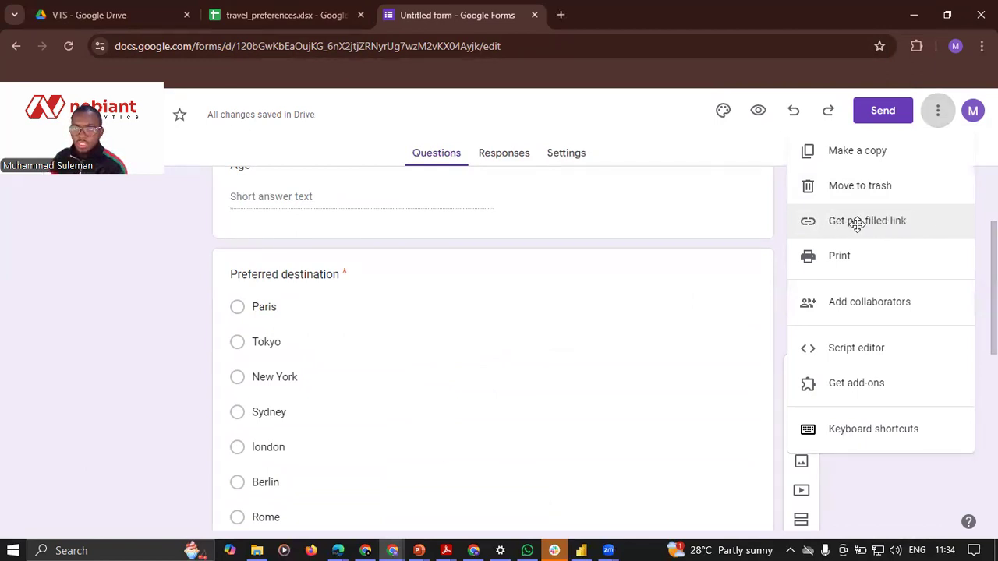
click(884, 226)
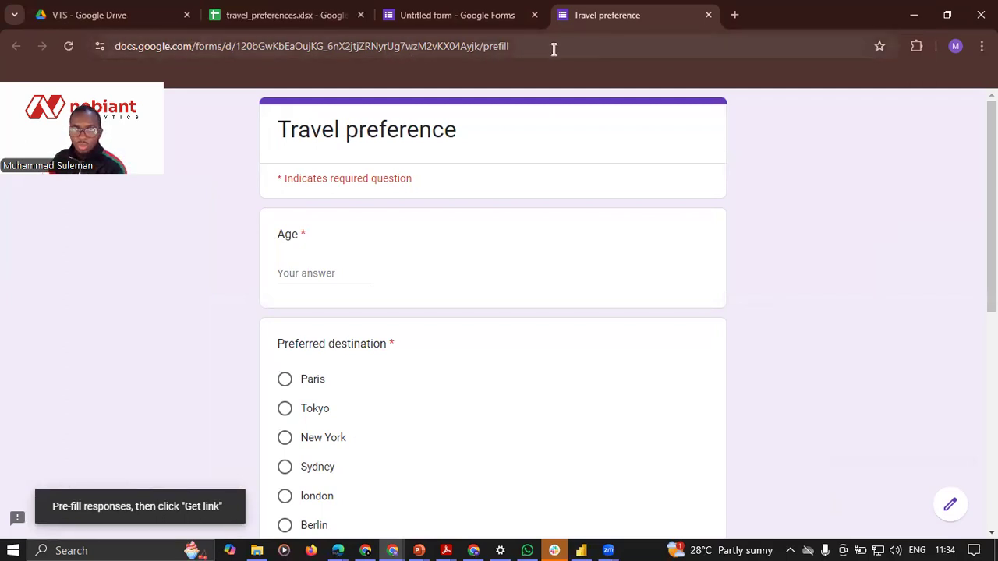
scroll(471, 387, down, 3)
scroll(467, 387, down, 3)
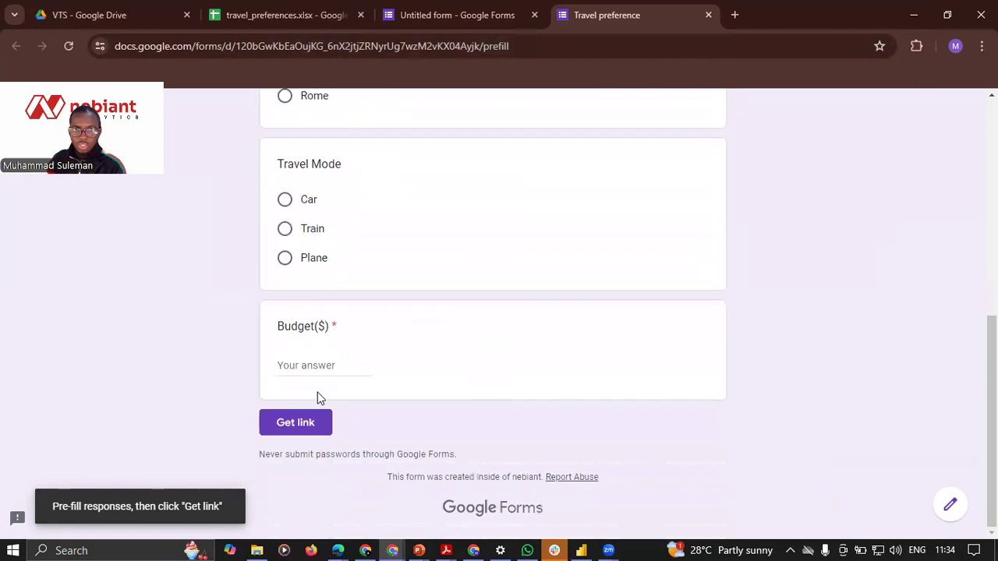
scroll(316, 205, up, 6)
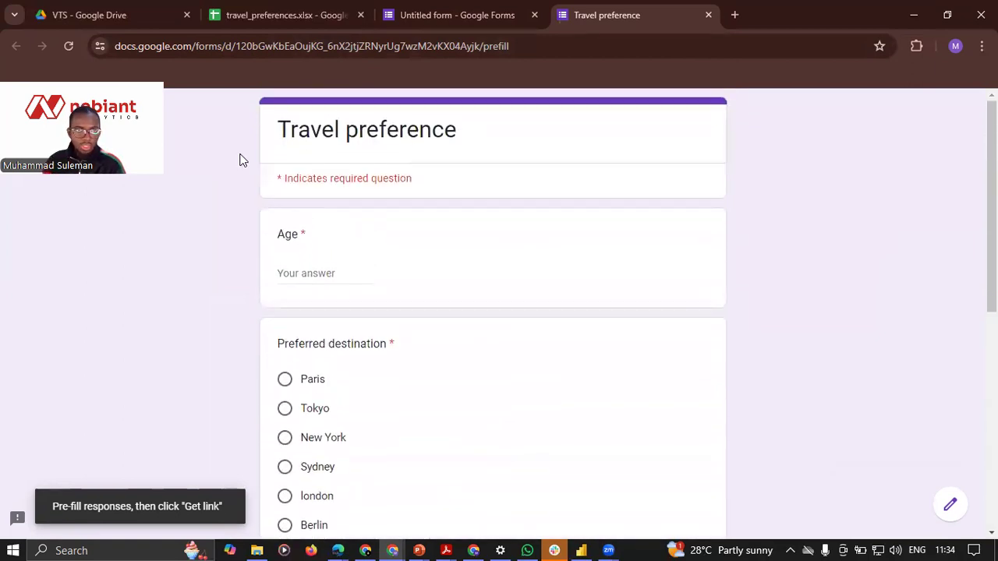
scroll(379, 303, down, 6)
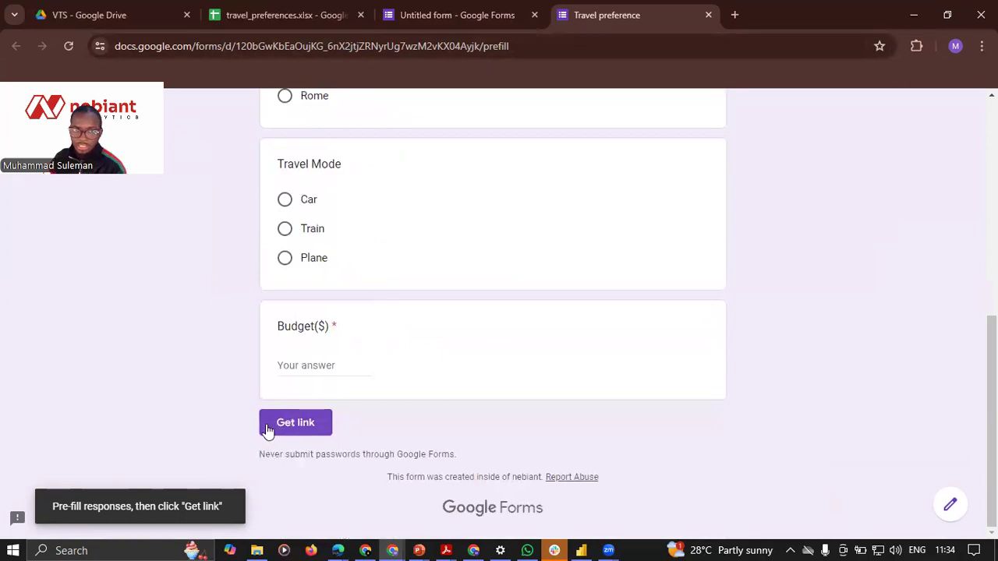
click(288, 426)
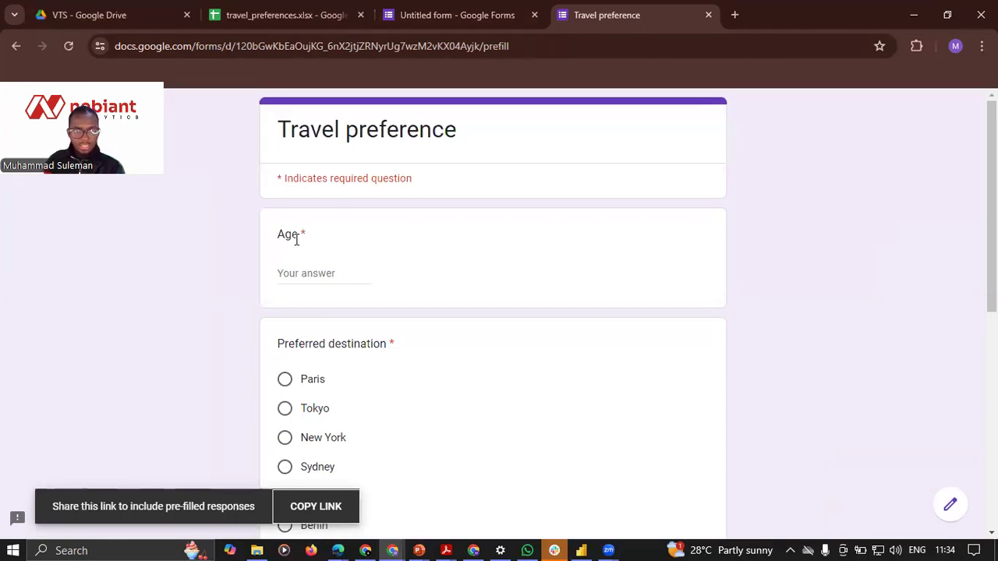
scroll(390, 257, down, 6)
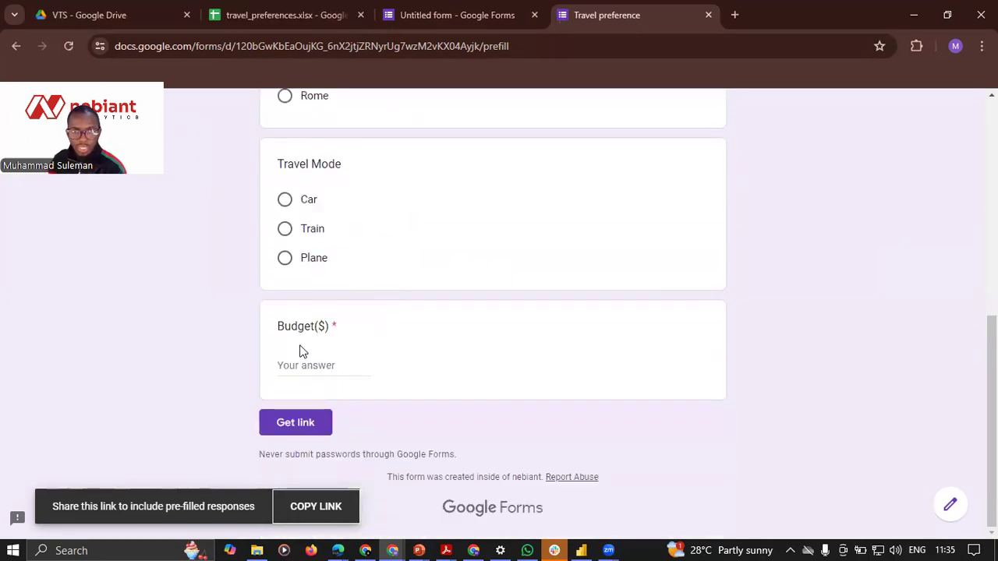
Step: Return from the pre-fill page to the editable version of the Travel preference form
scroll(339, 330, up, 8)
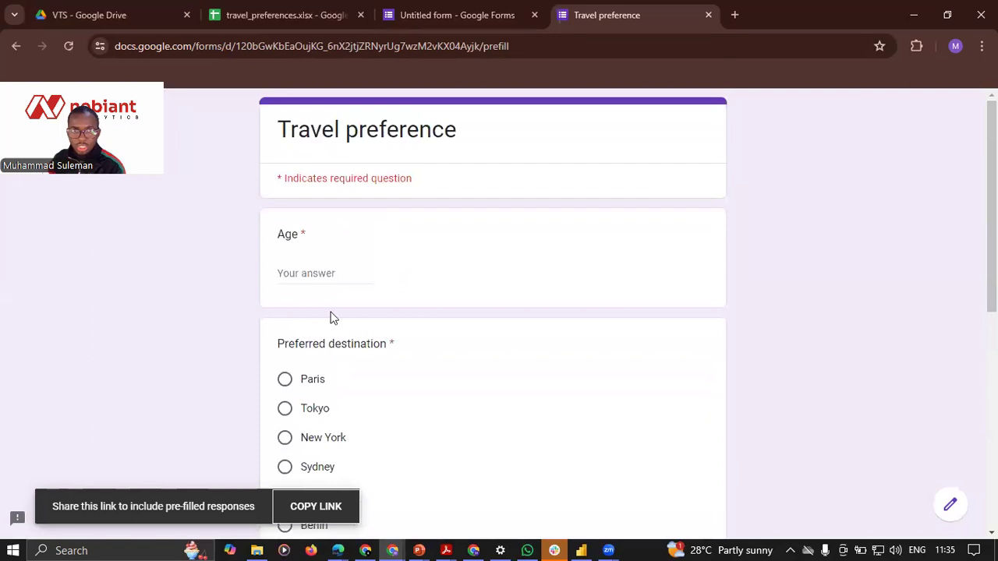
click(950, 508)
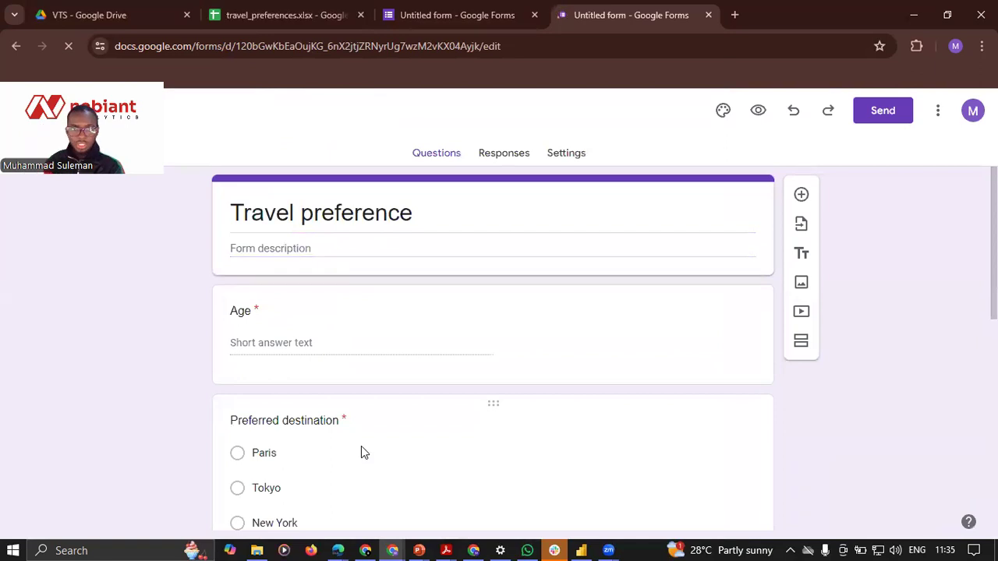
scroll(306, 320, down, 3)
scroll(265, 273, up, 2)
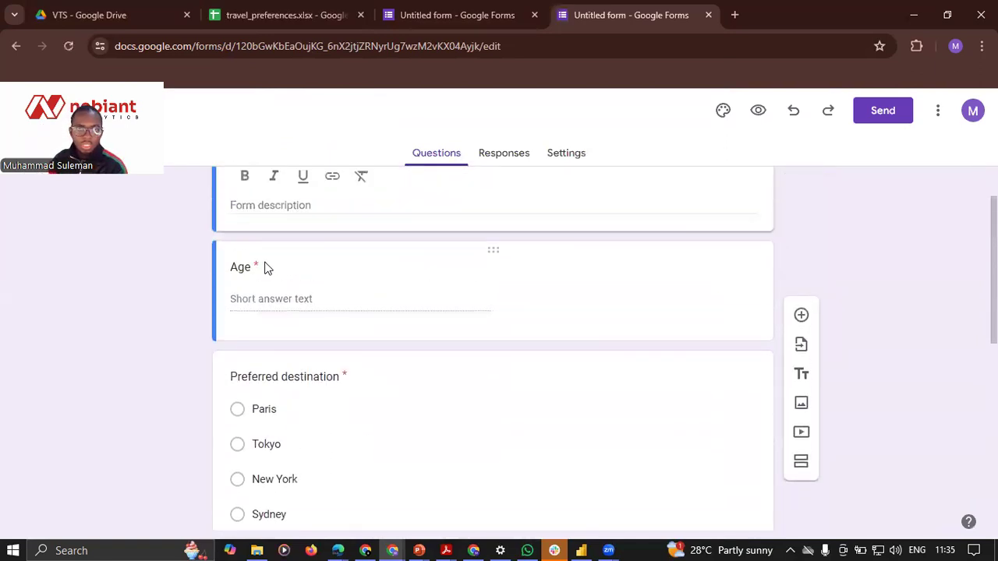
click(257, 267)
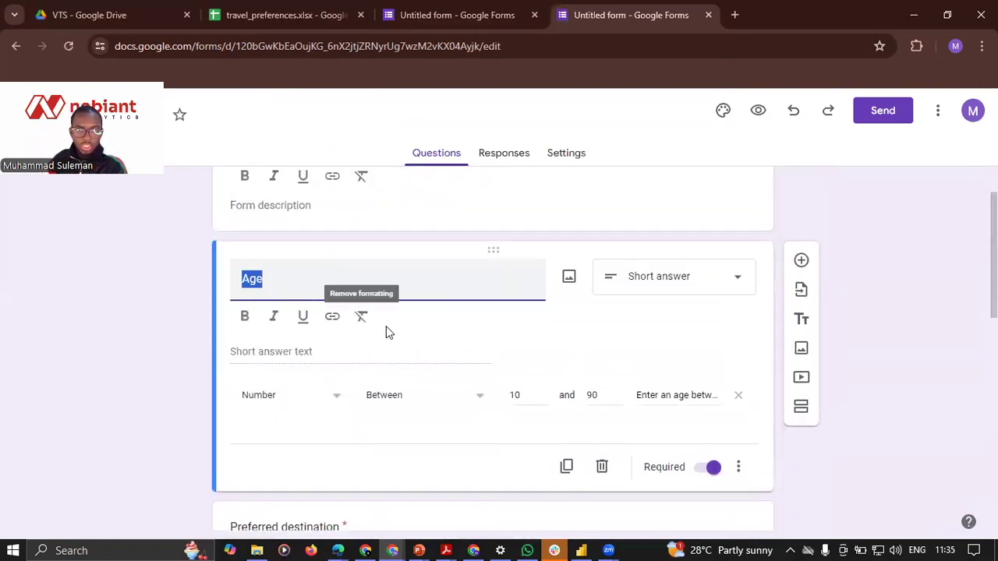
click(377, 292)
text(()
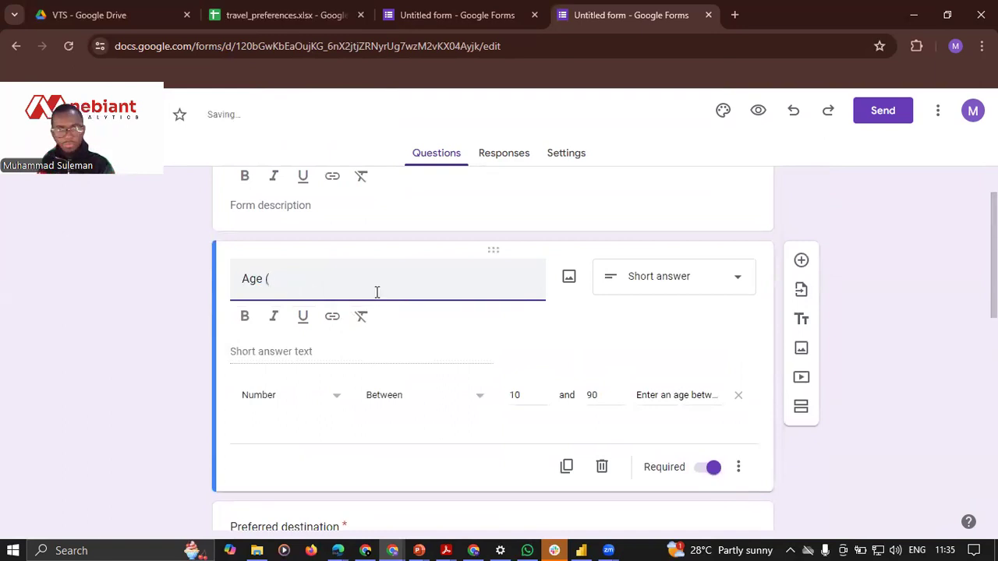
key(BackSpace)
key(BackSpace)
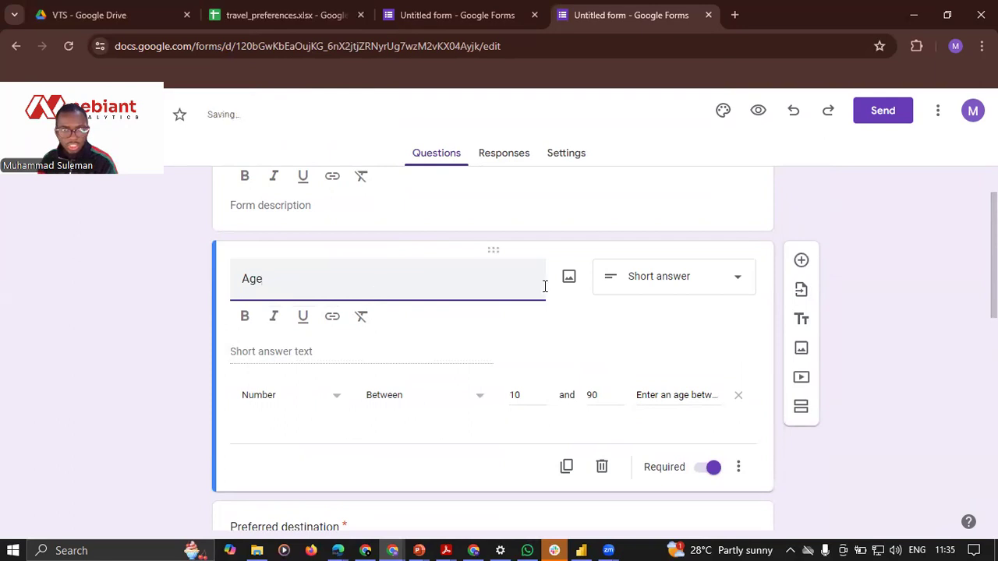
Step: Change the title of the Budget($) question to "Budget(100 - 5000)dollars"
scroll(410, 305, down, 3)
scroll(413, 306, down, 5)
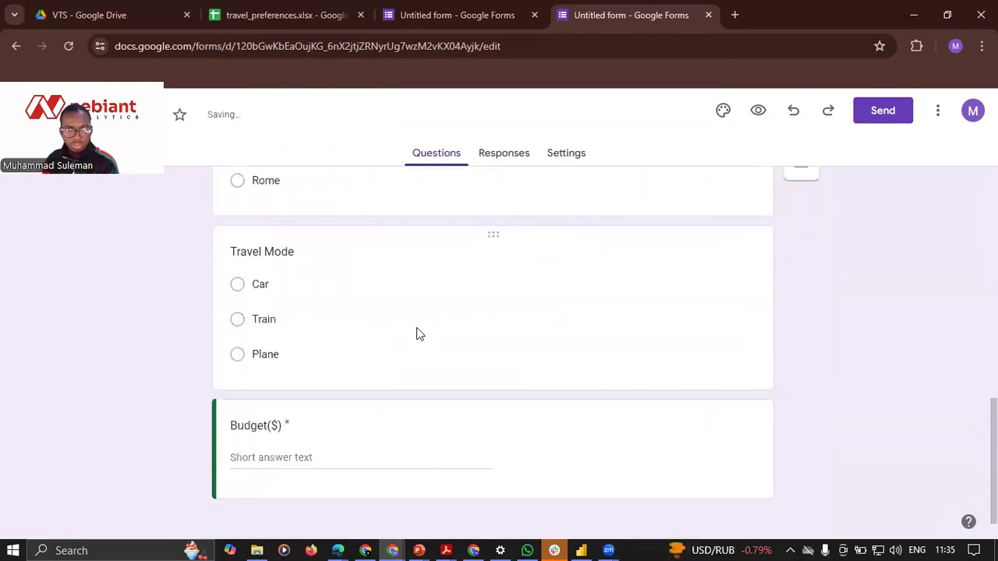
click(279, 411)
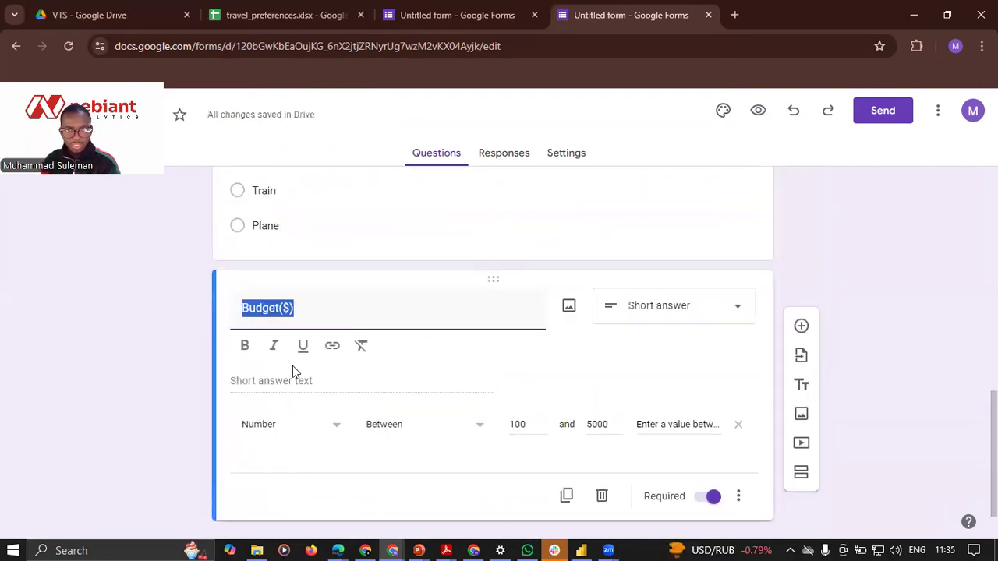
click(290, 311)
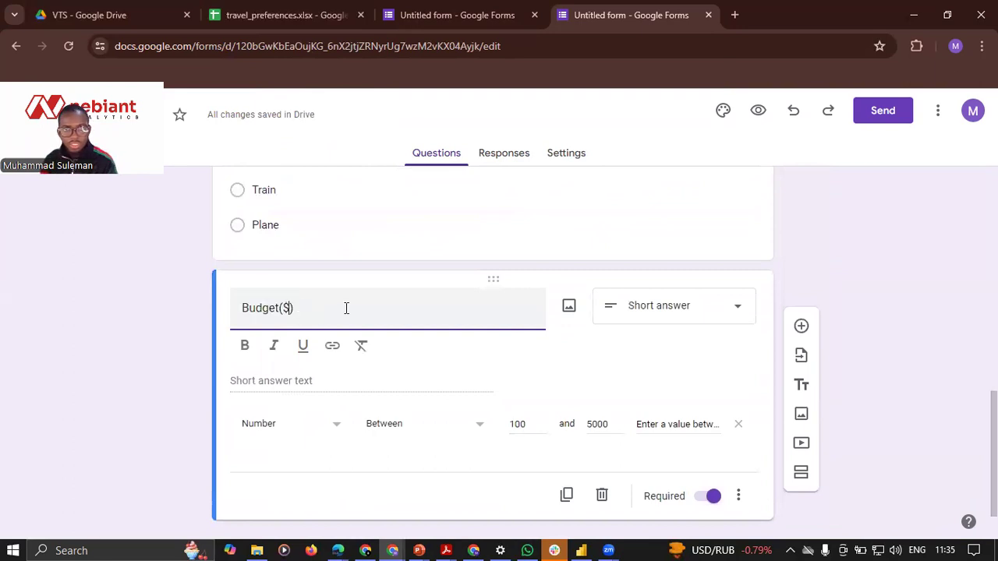
key(BackSpace)
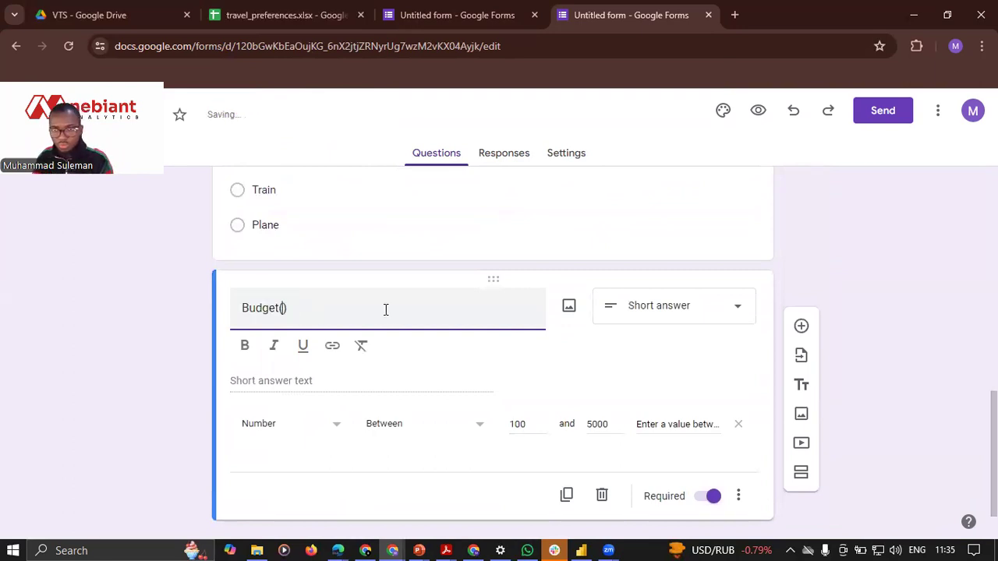
text(1--)
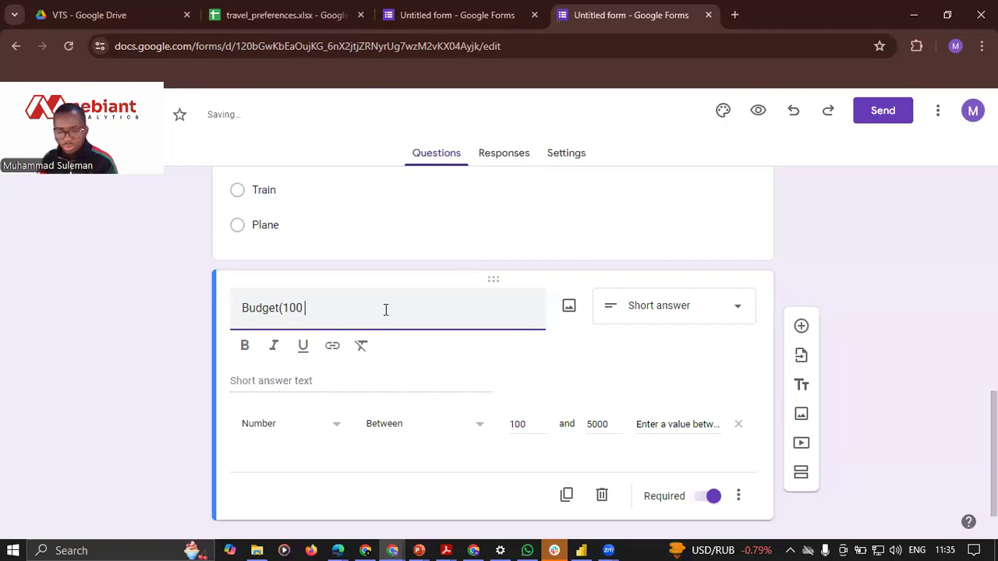
text(000)dollars)
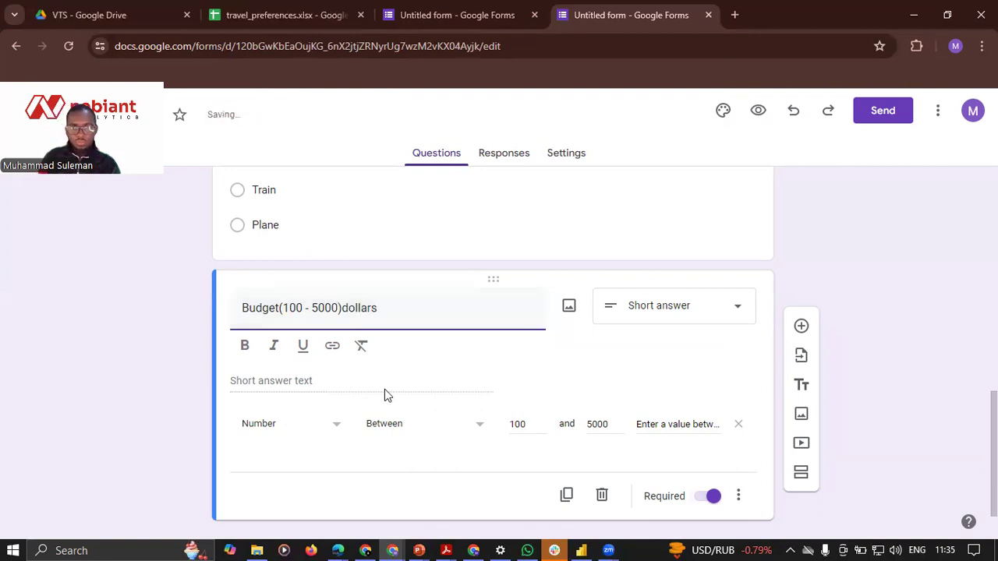
scroll(289, 335, up, 1)
scroll(292, 336, down, 1)
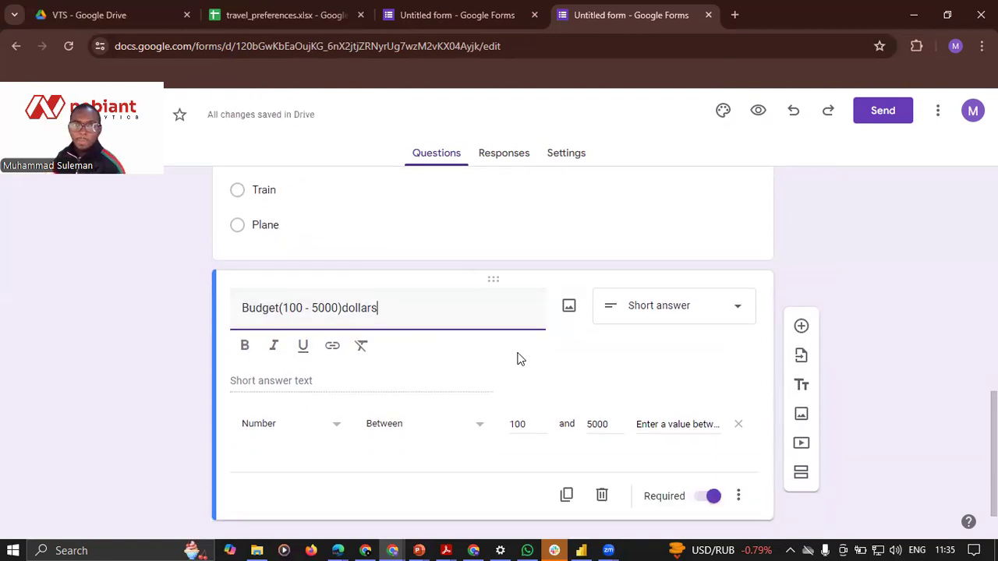
Step: Generate a new pre-filled link for the edited form with all answers left blank and copy it
scroll(324, 304, up, 4)
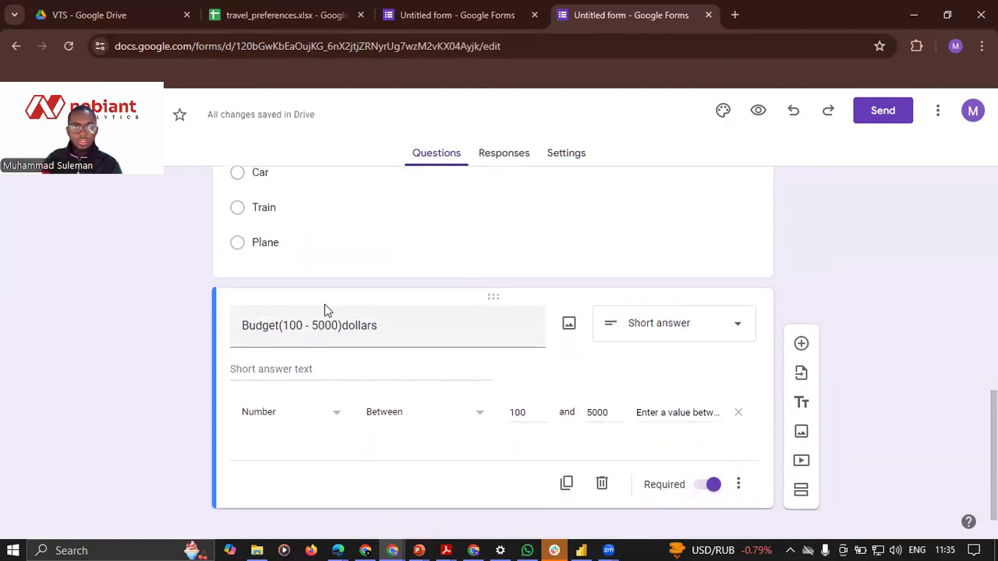
scroll(321, 298, up, 6)
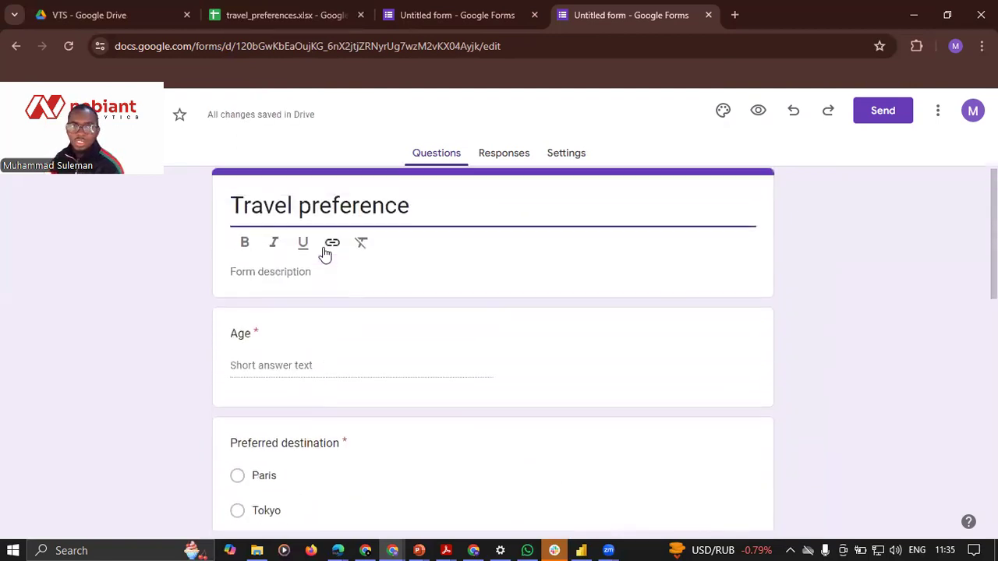
click(939, 109)
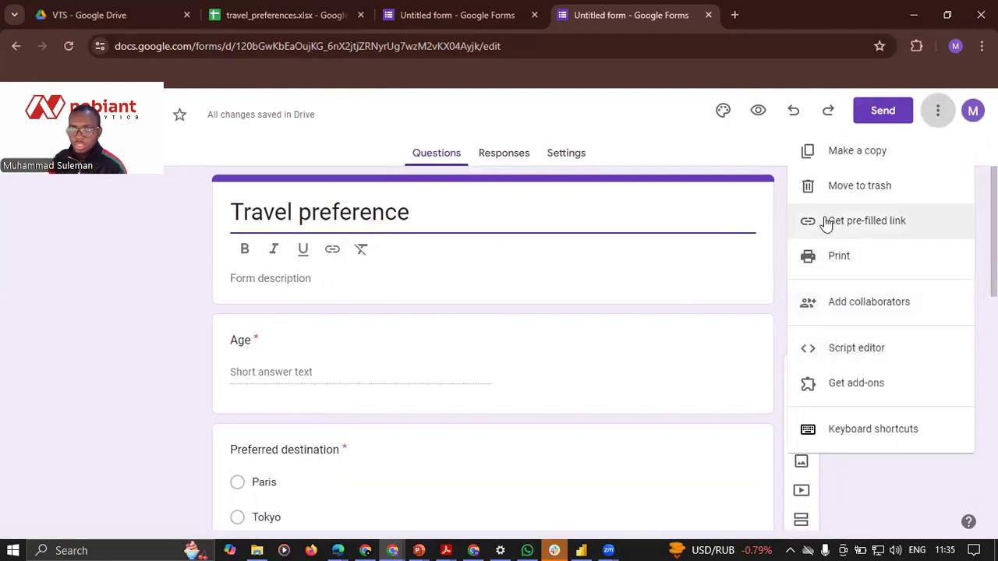
scroll(219, 206, down, 6)
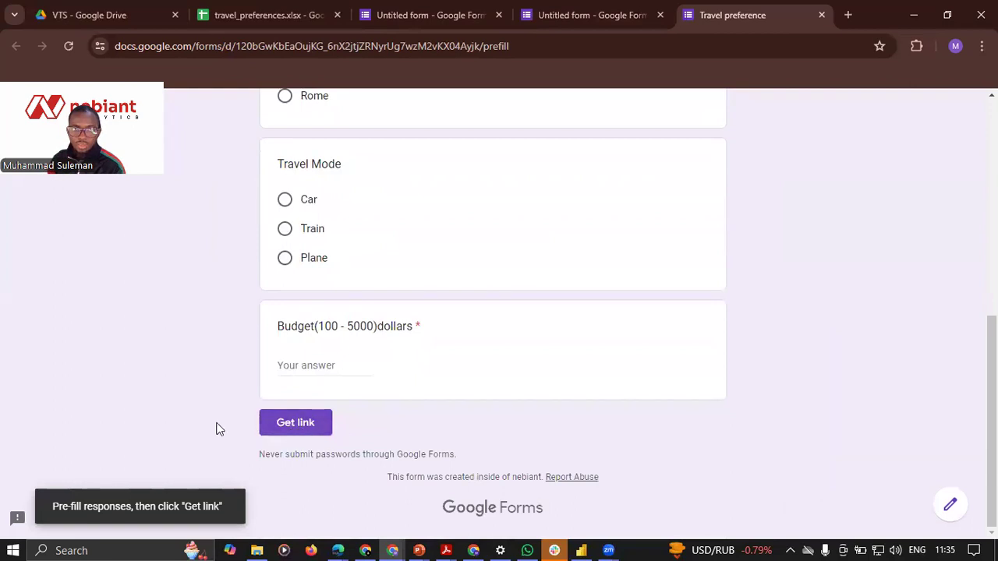
click(307, 421)
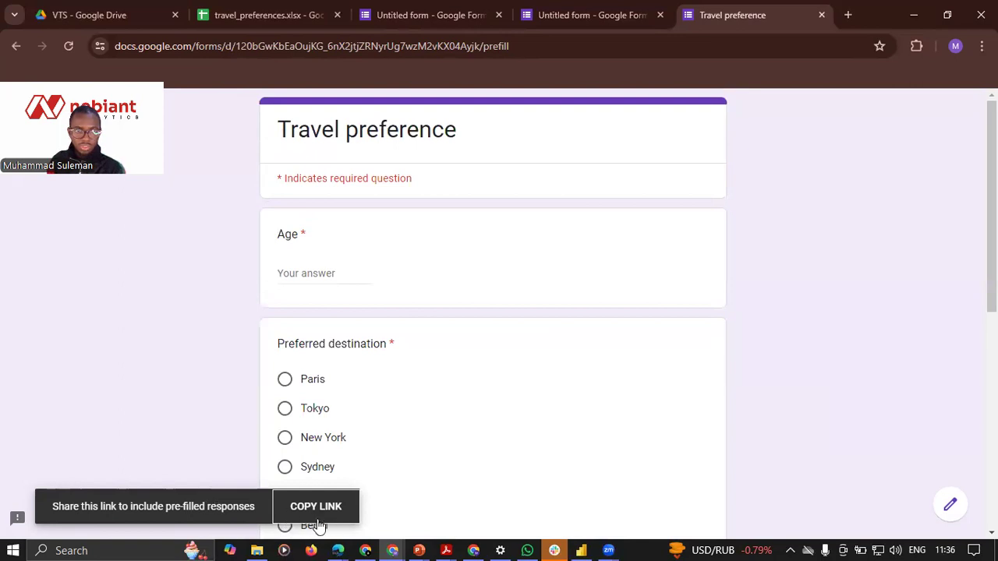
scroll(401, 289, down, 5)
scroll(402, 376, down, 2)
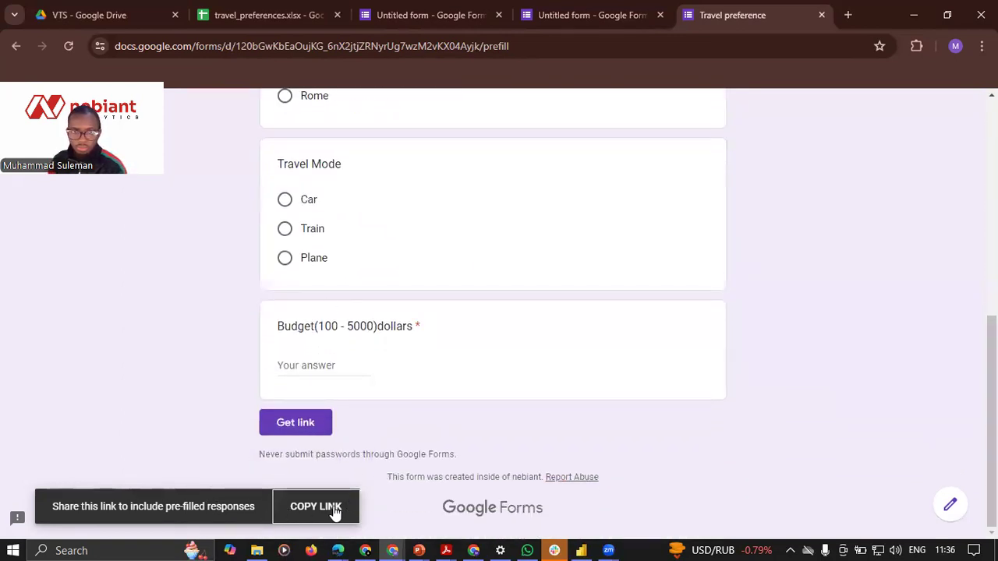
click(323, 508)
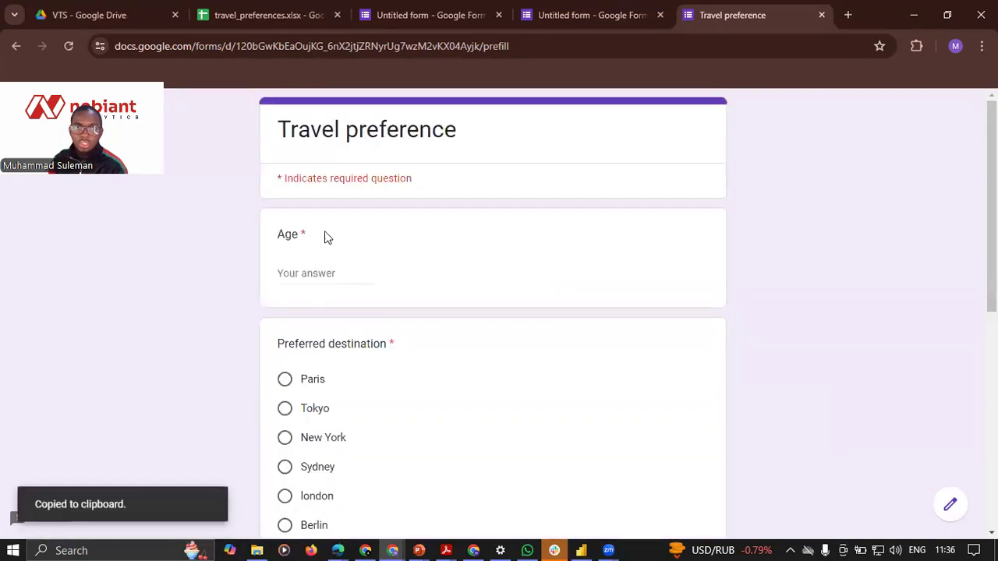
Step: Open the copied form link in a new browser tab
click(847, 14)
right_click(436, 47)
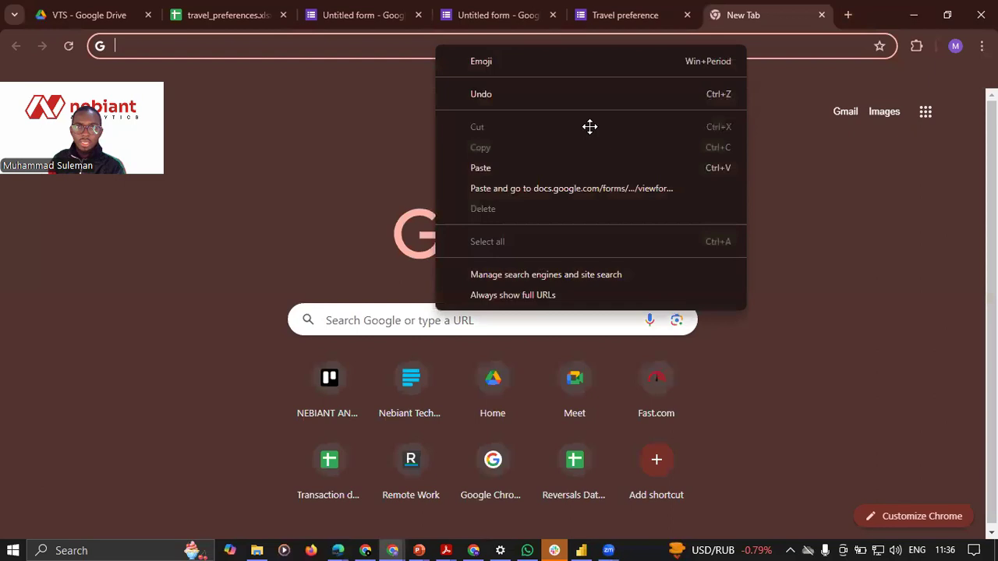
click(566, 188)
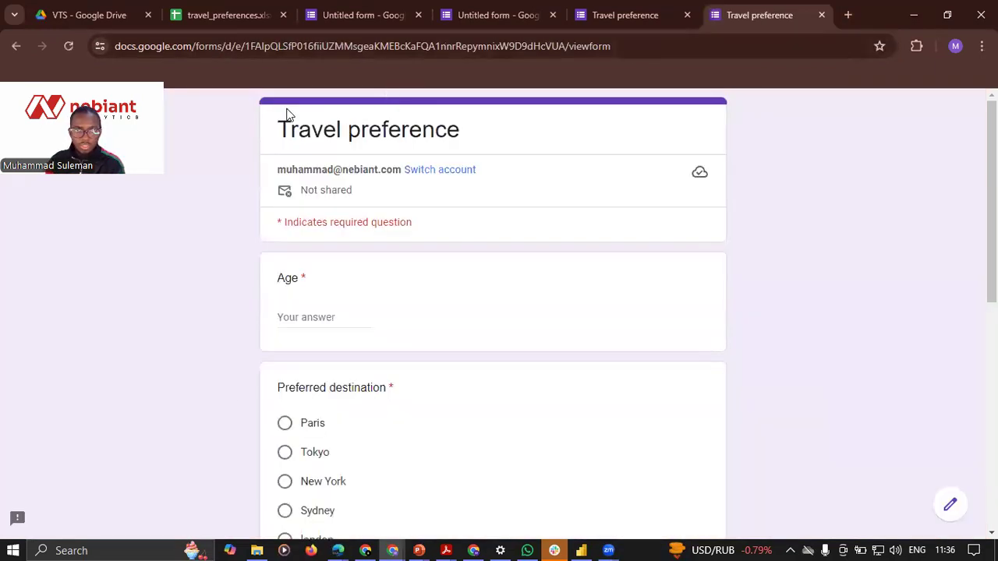
Step: Look through the respondent view of the form and compare it with the pre-fill page
scroll(348, 410, down, 6)
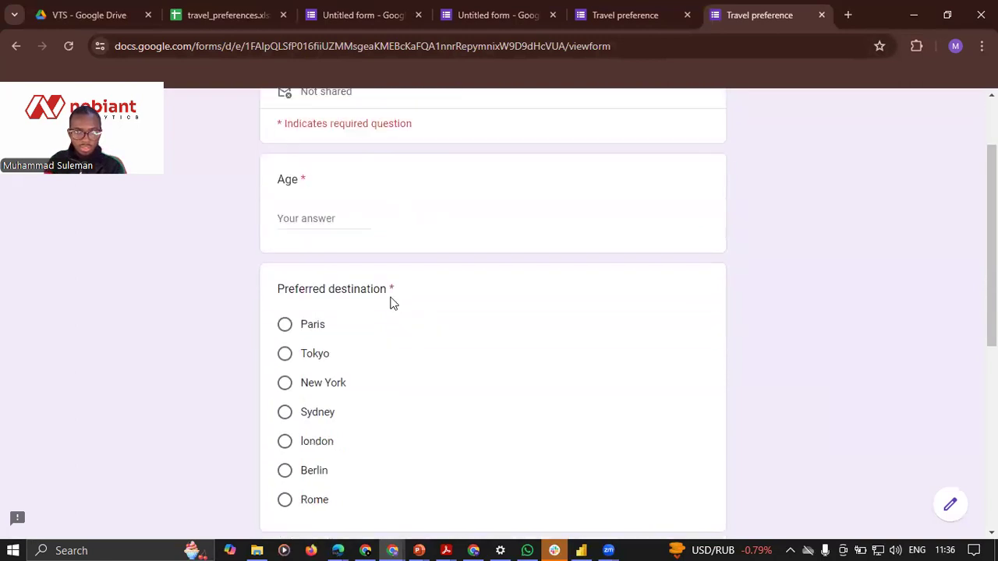
scroll(288, 367, up, 6)
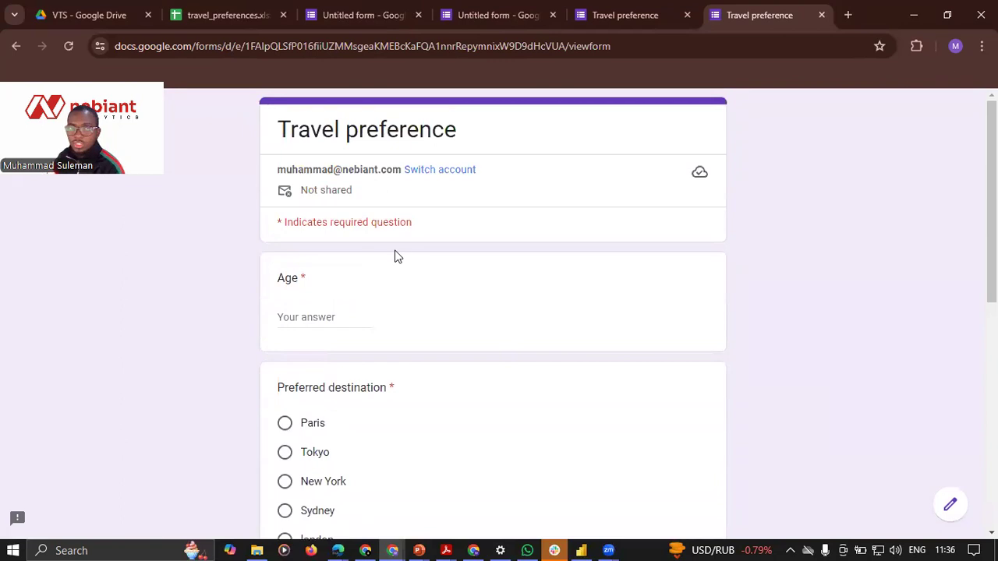
scroll(548, 180, down, 1)
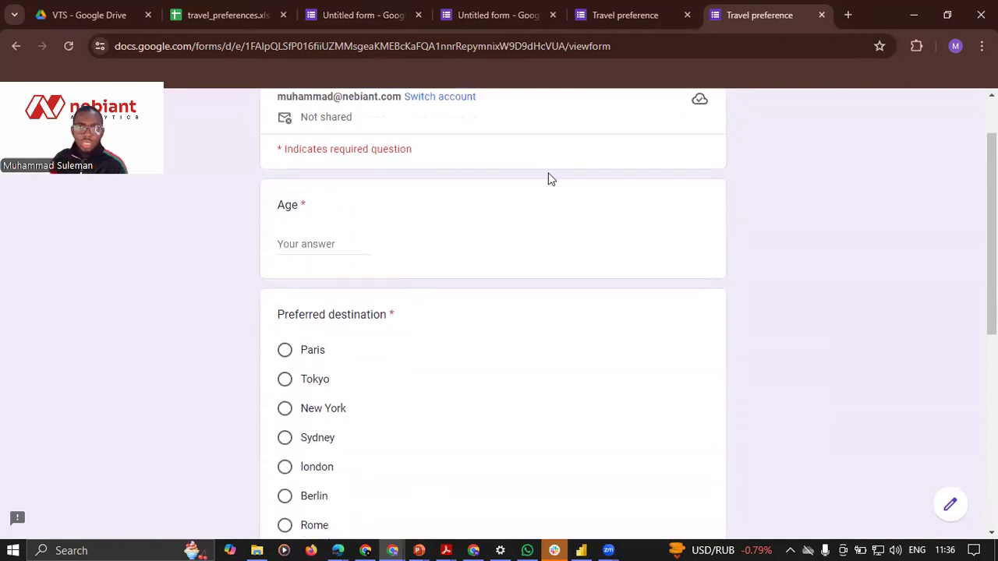
click(624, 15)
scroll(366, 320, down, 3)
scroll(417, 388, down, 5)
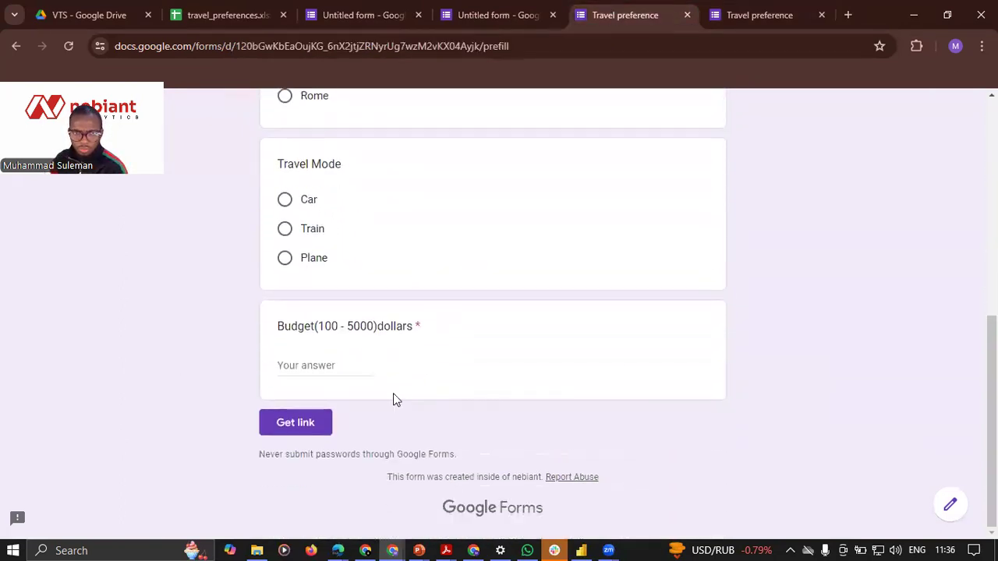
scroll(394, 398, up, 10)
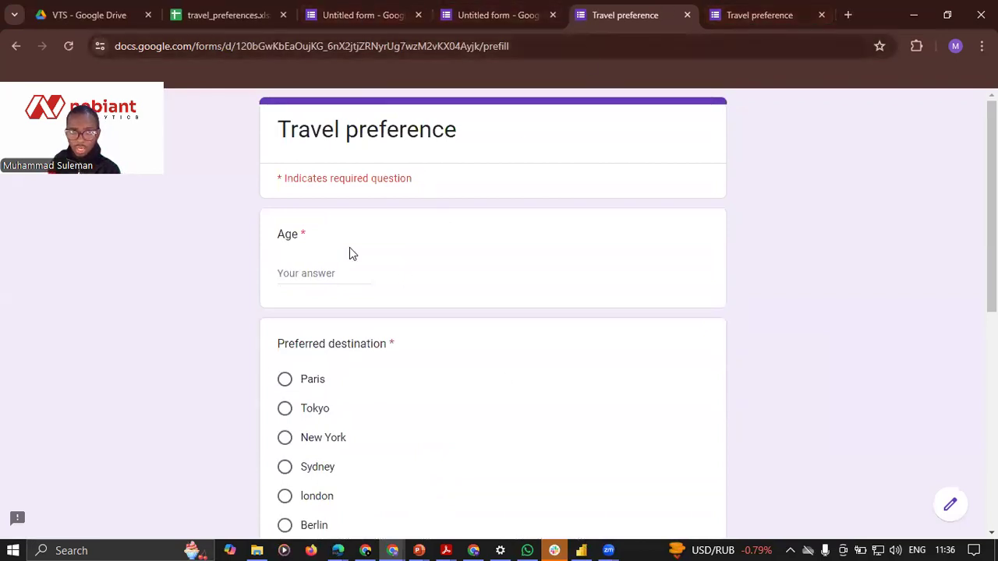
click(749, 13)
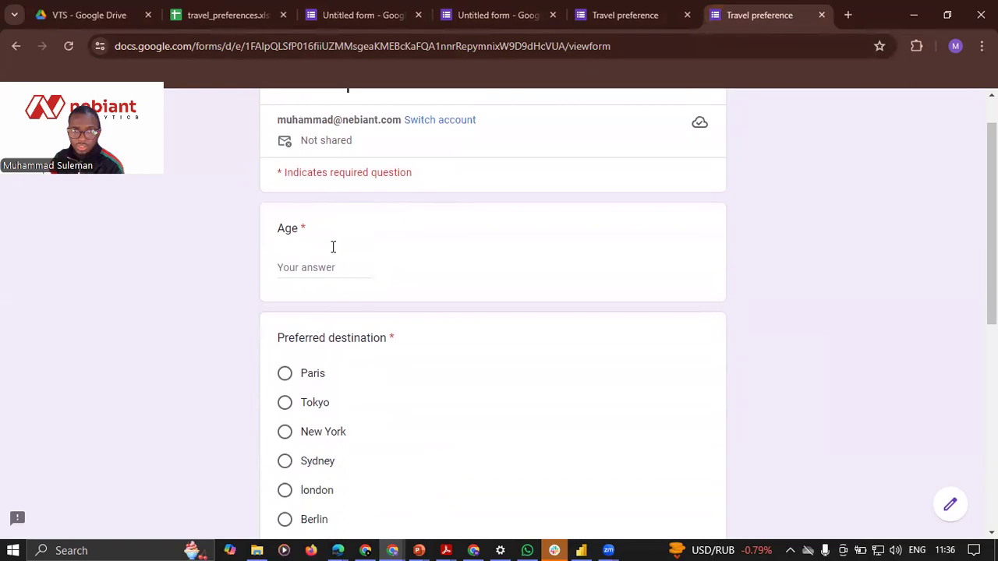
scroll(332, 247, down, 2)
scroll(300, 198, up, 1)
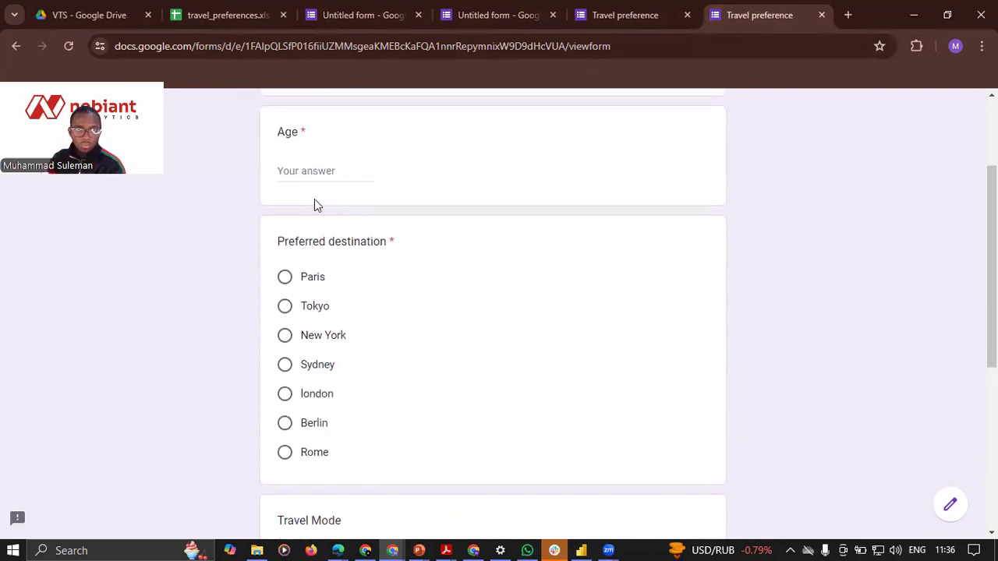
Step: Answer the Age question with 30 and choose Paris as the preferred destination
click(323, 171)
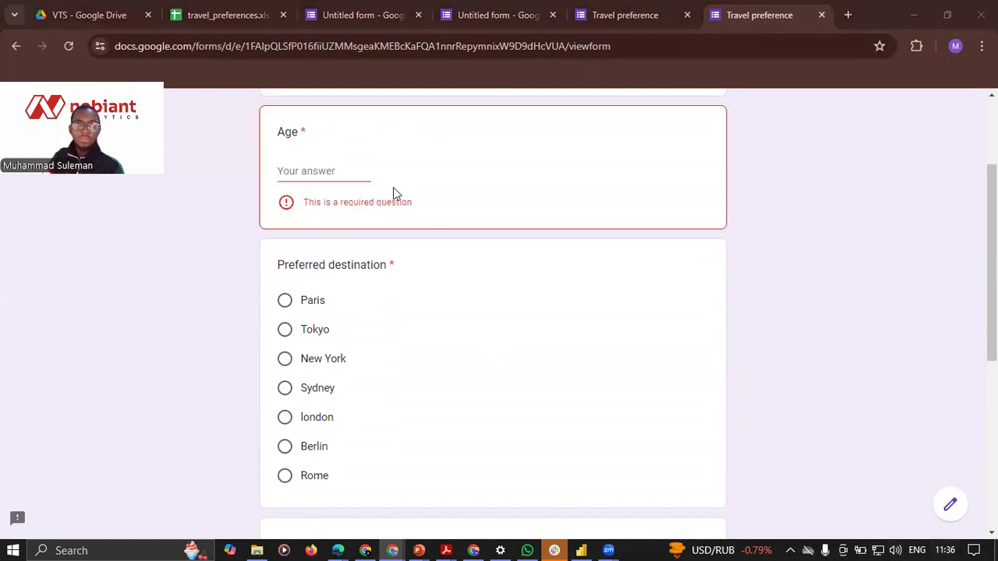
click(313, 172)
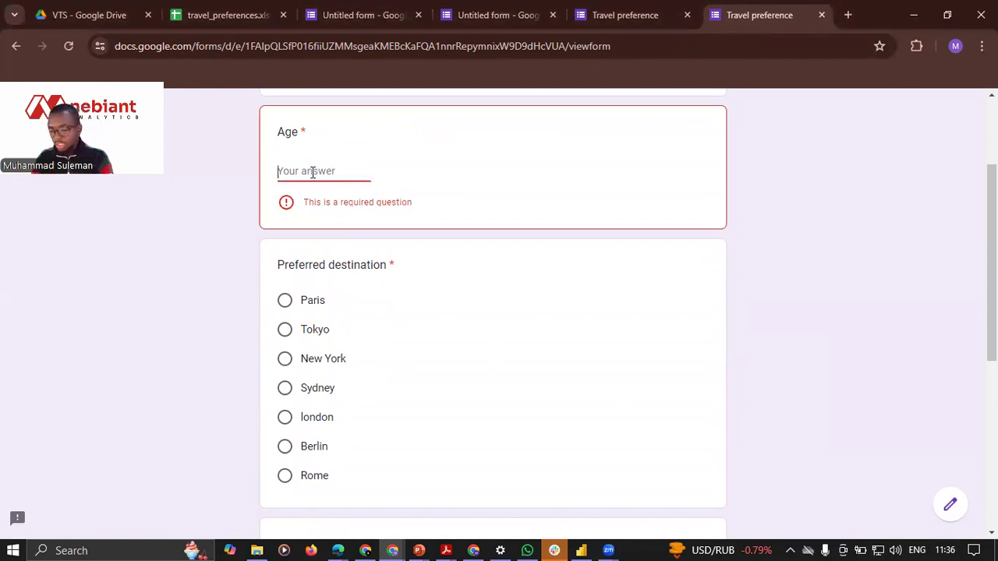
text(30)
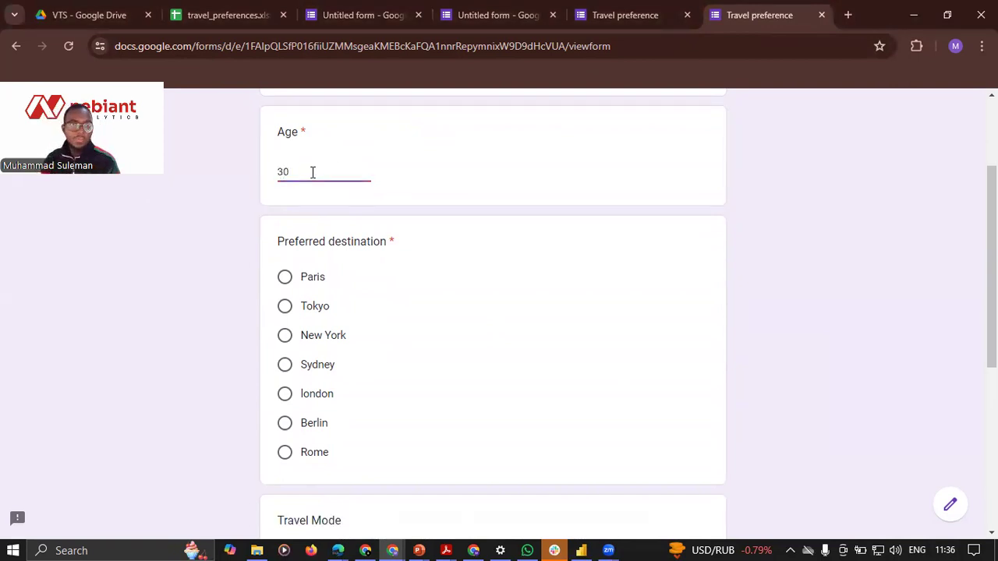
click(285, 278)
scroll(409, 374, down, 2)
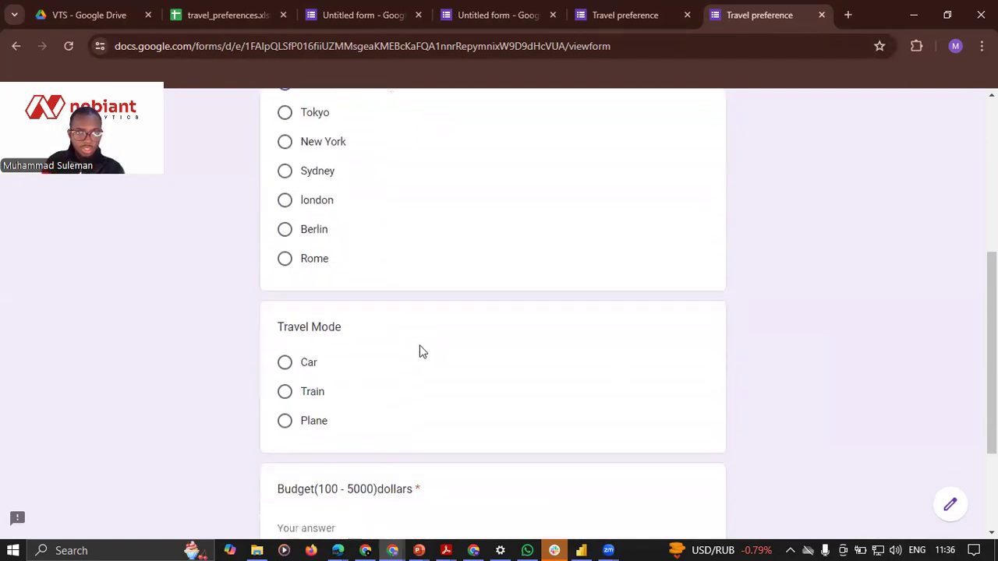
Step: Complete the response with Train as the travel mode and 3000 as the budget, and submit it
scroll(405, 343, down, 1)
click(285, 294)
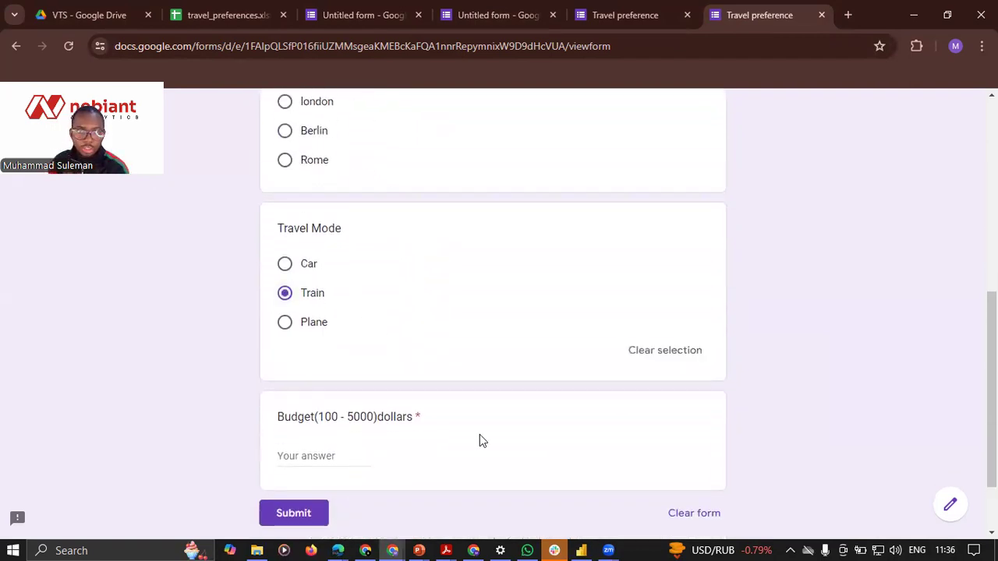
scroll(484, 406, down, 1)
click(372, 364)
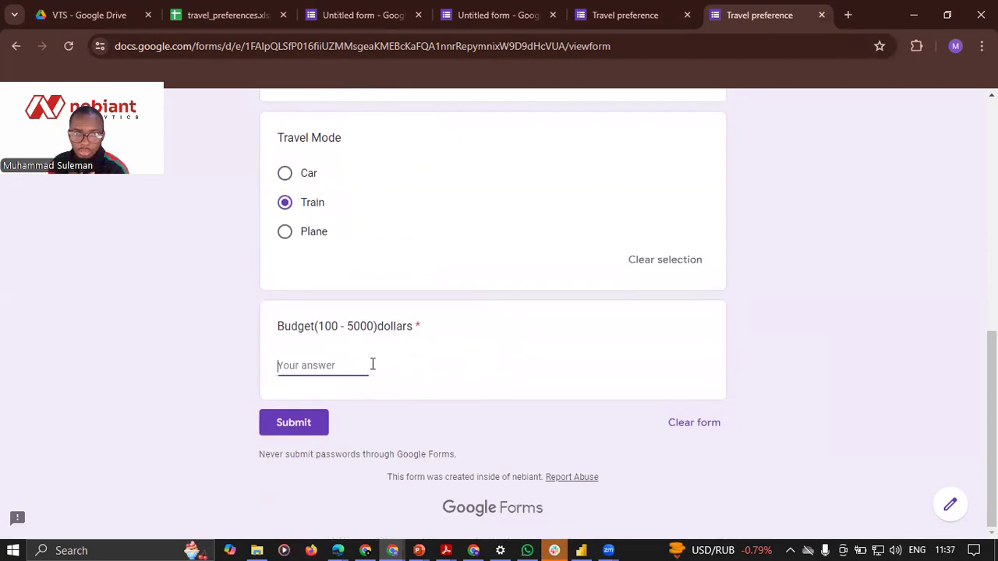
text(3000)
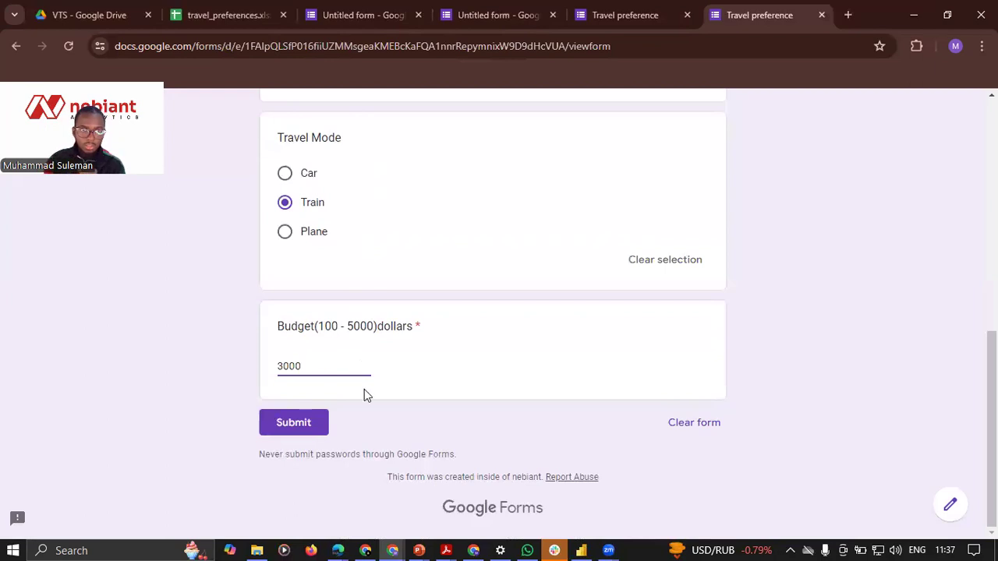
click(303, 424)
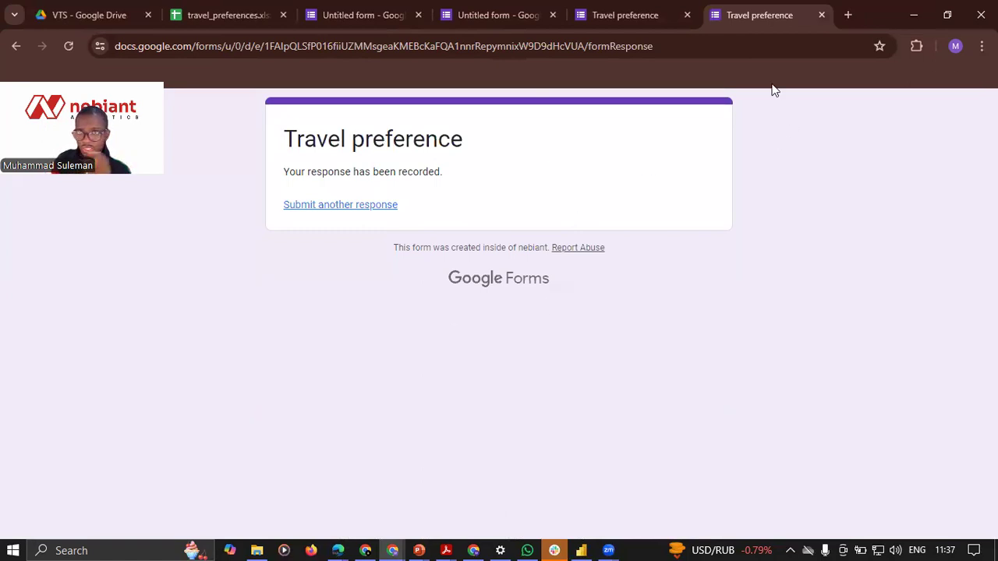
Step: Return to the Travel preference form's editor from the pre-fill page and open its collected responses
click(633, 6)
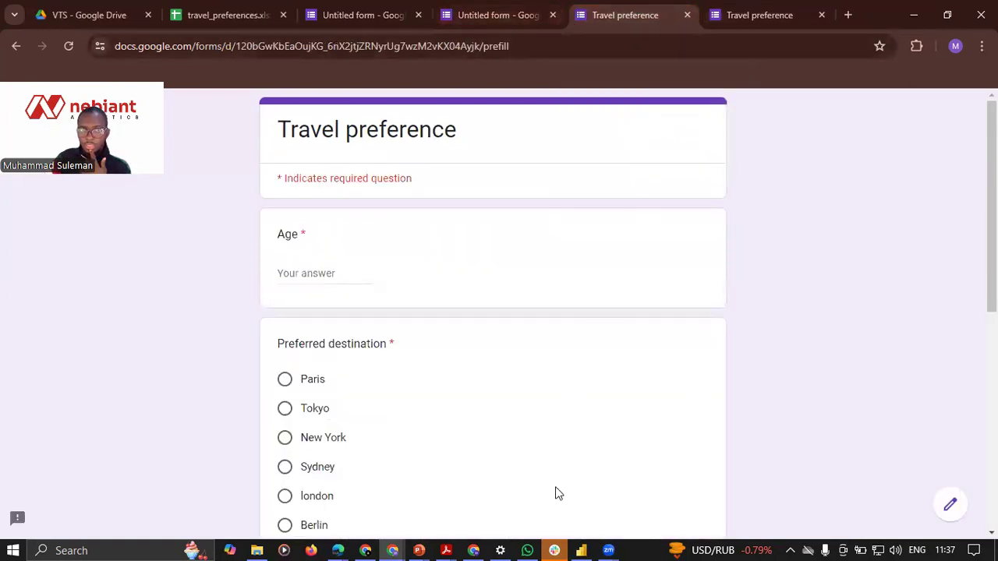
click(951, 509)
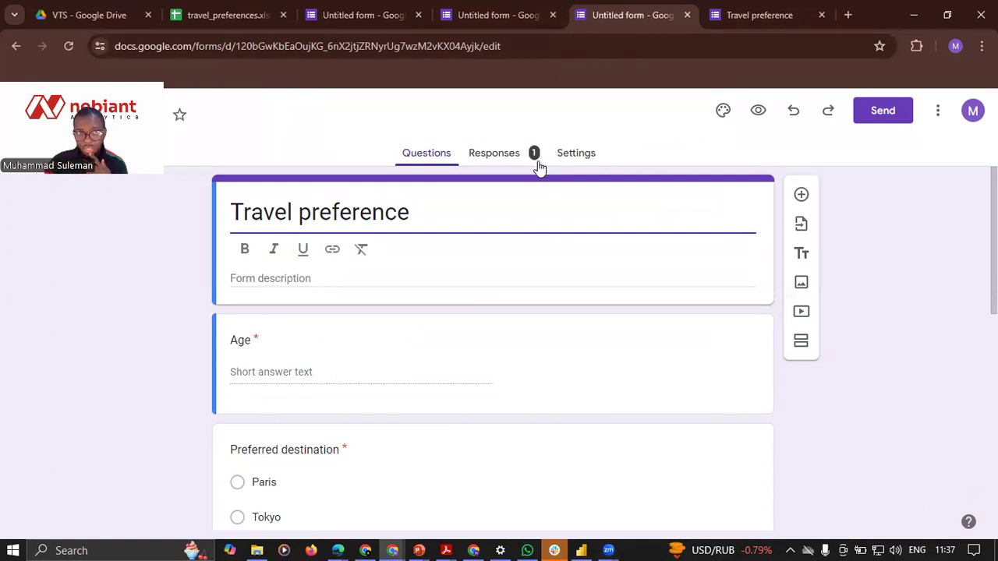
click(508, 152)
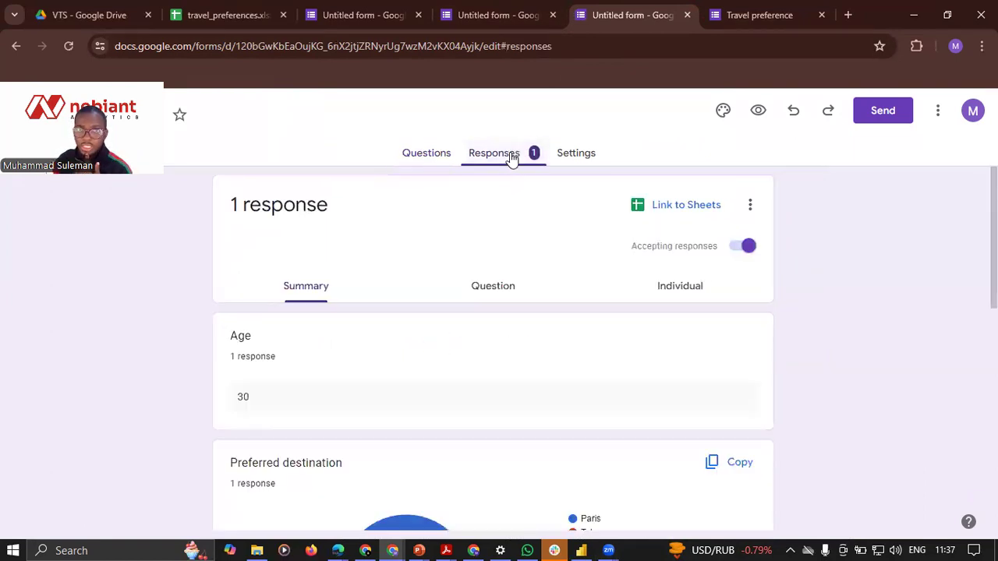
Step: Review the response summary for Age, Preferred destination, Travel Mode and Budget, including both pie charts
scroll(407, 434, down, 1)
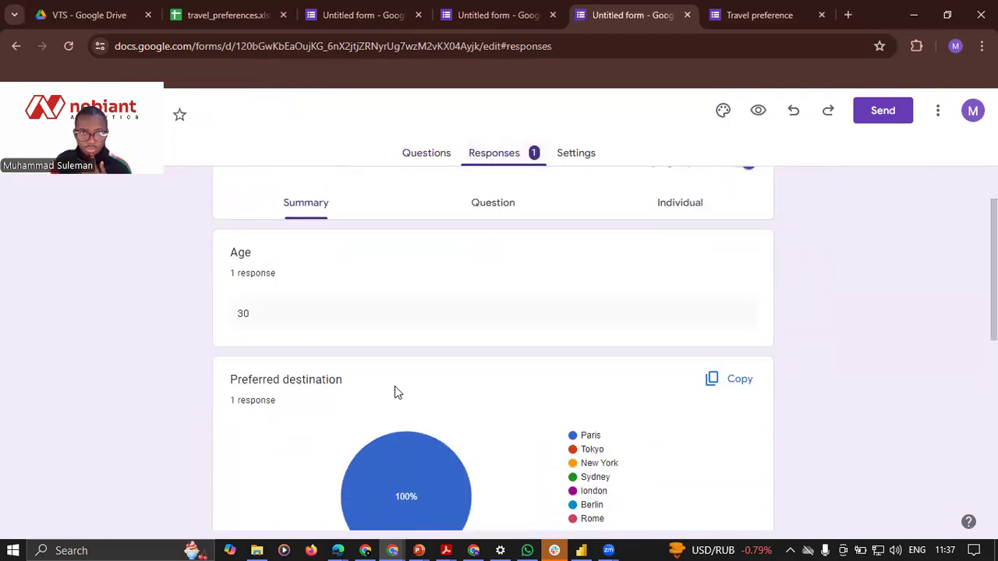
scroll(395, 386, down, 3)
scroll(255, 295, up, 5)
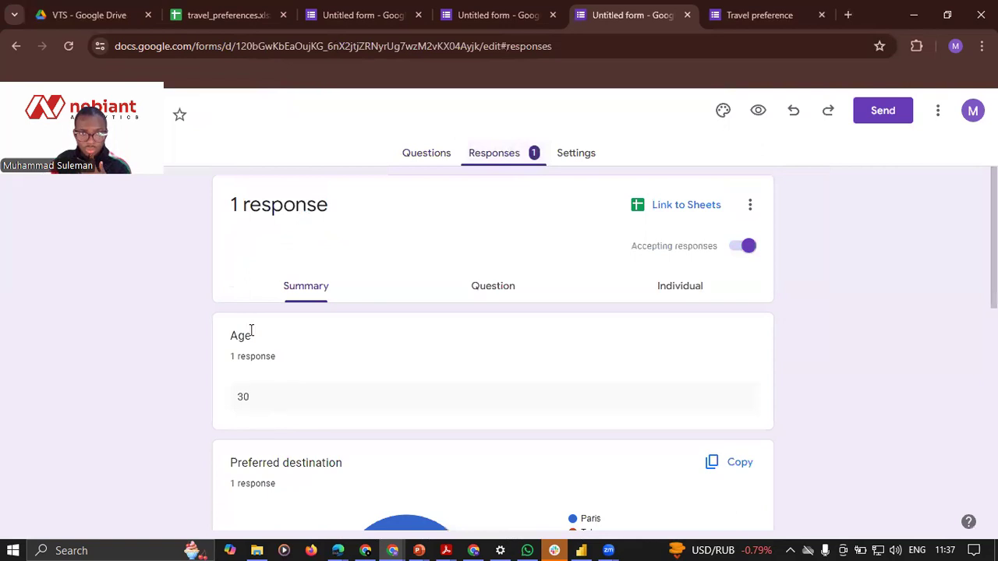
scroll(420, 402, down, 3)
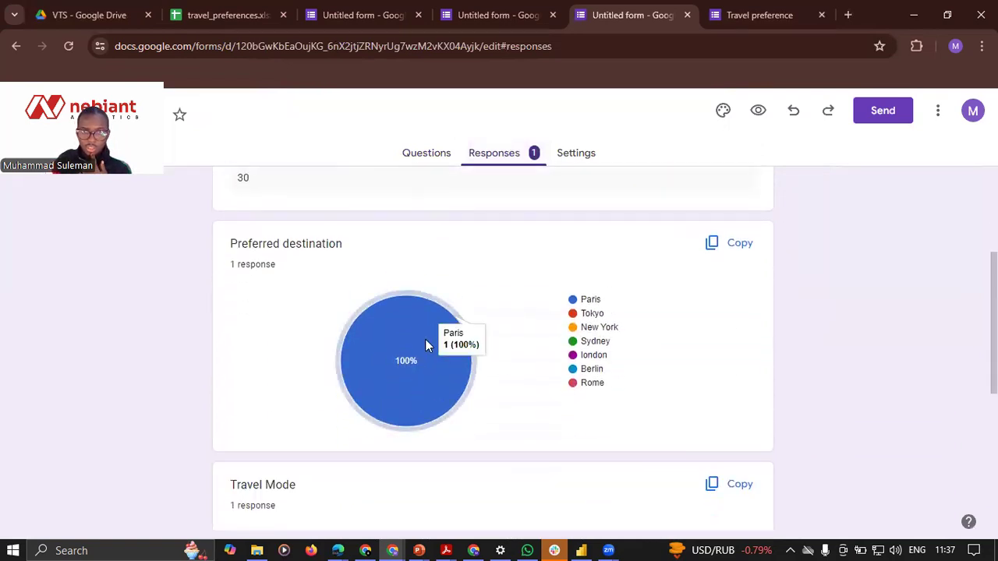
mouse_move(396, 334)
scroll(372, 328, down, 3)
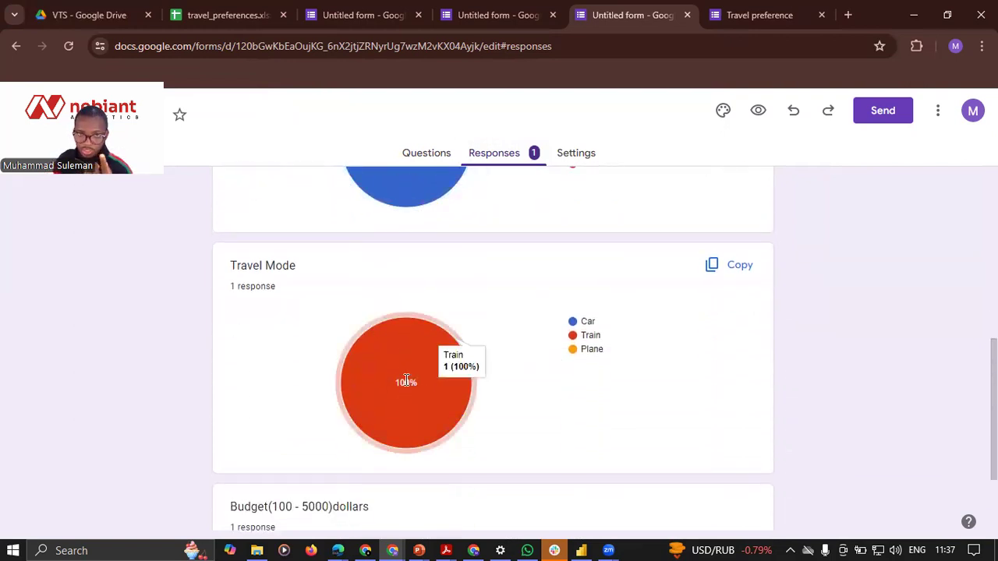
mouse_move(376, 386)
scroll(376, 390, down, 2)
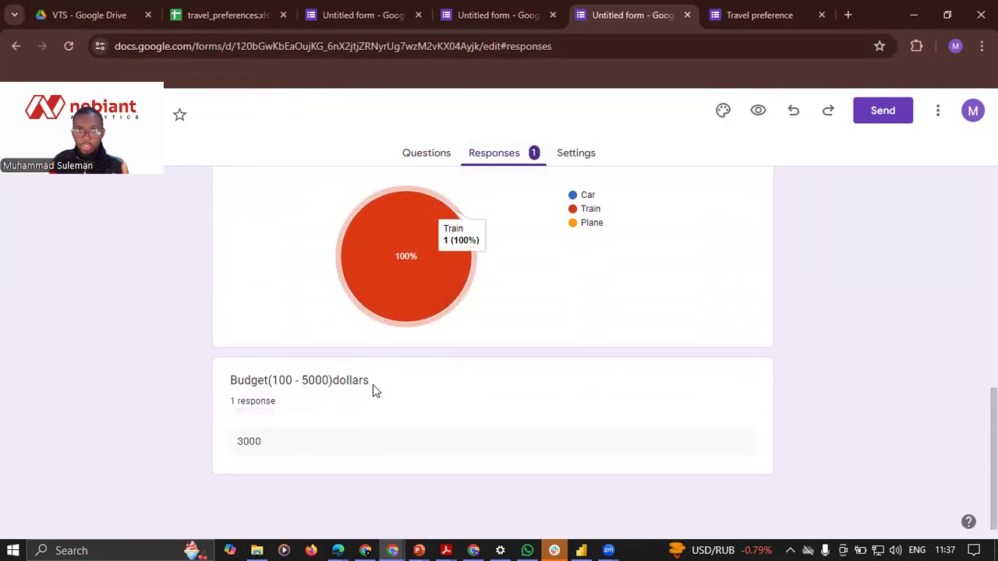
scroll(439, 335, up, 4)
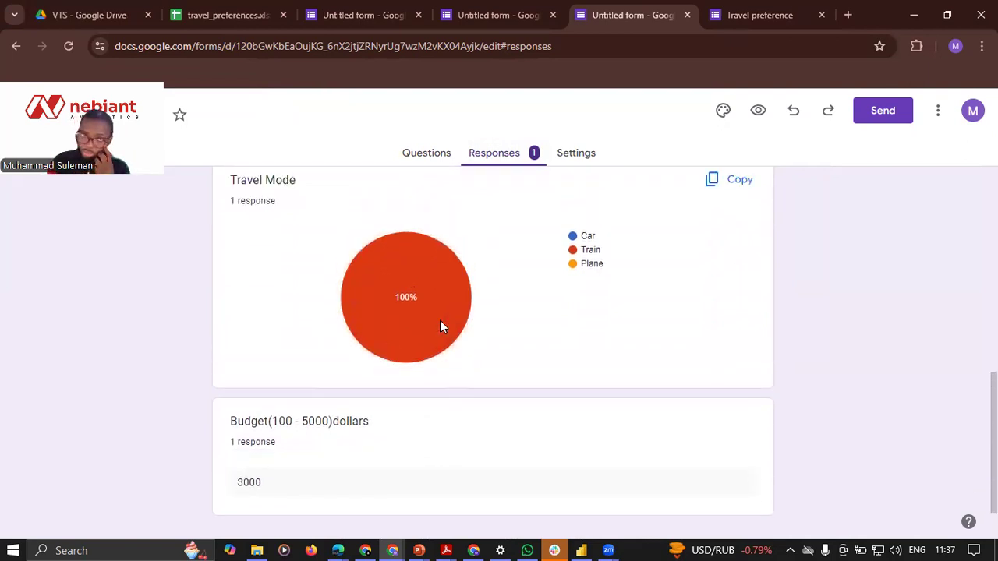
scroll(436, 308, down, 1)
scroll(456, 314, down, 2)
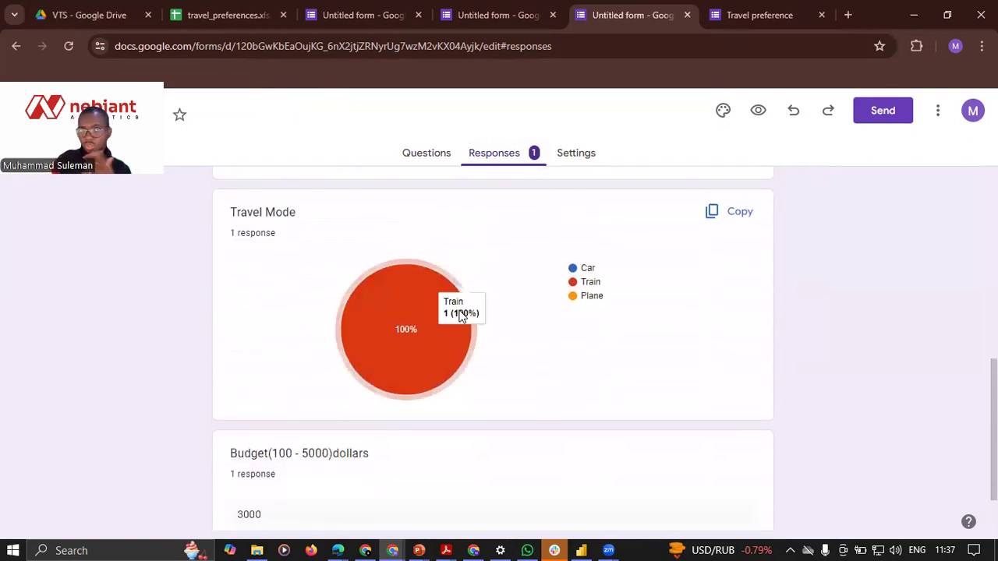
scroll(461, 323, down, 1)
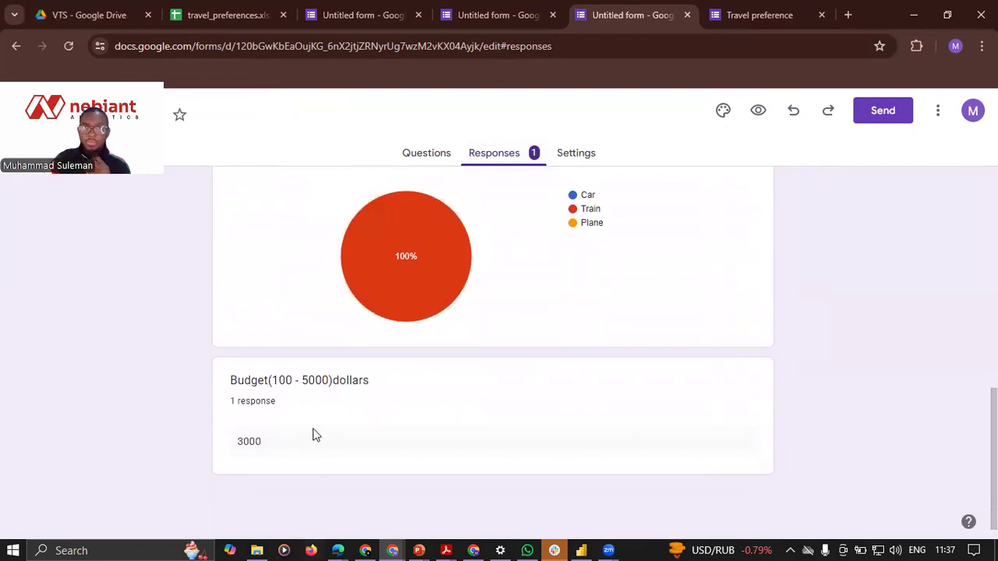
scroll(426, 287, up, 10)
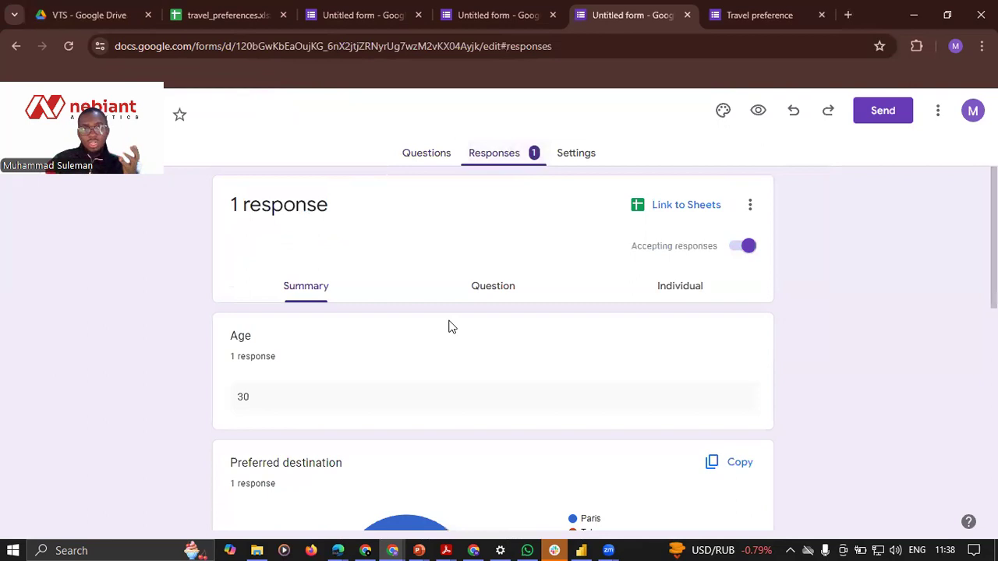
Step: Link the form's responses to a new spreadsheet named "Travel pref (Responses)"
click(688, 207)
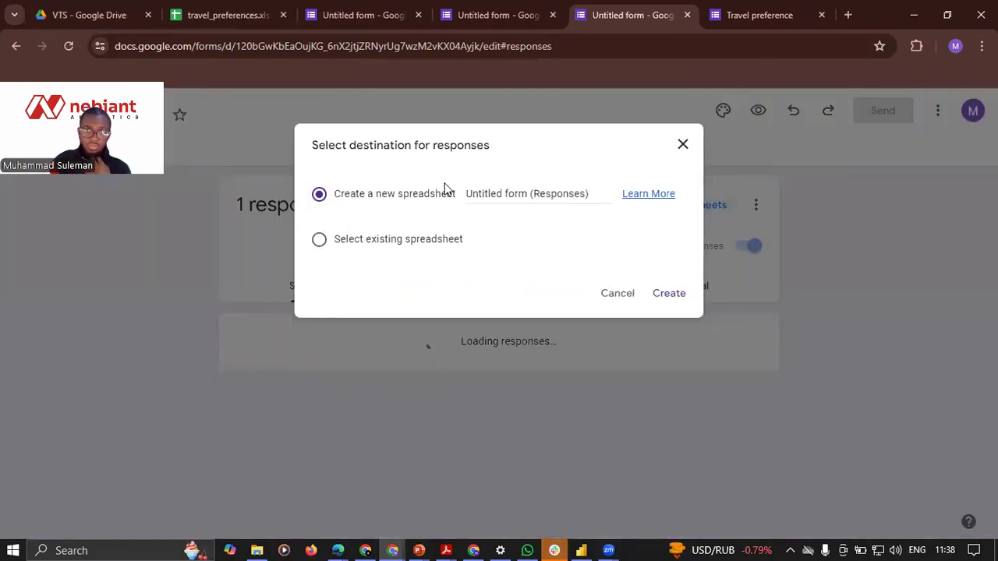
click(505, 193)
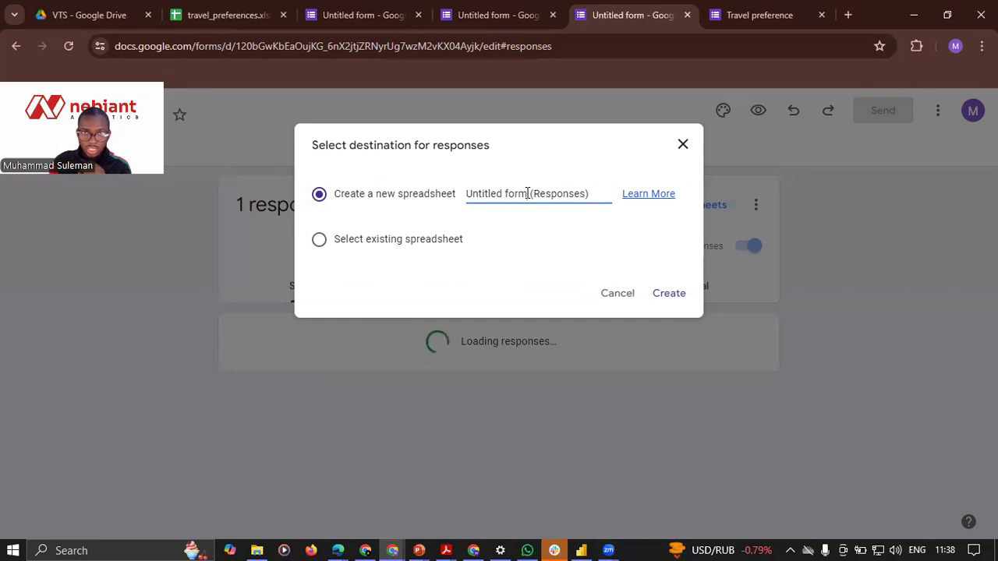
drag(528, 193, 454, 199)
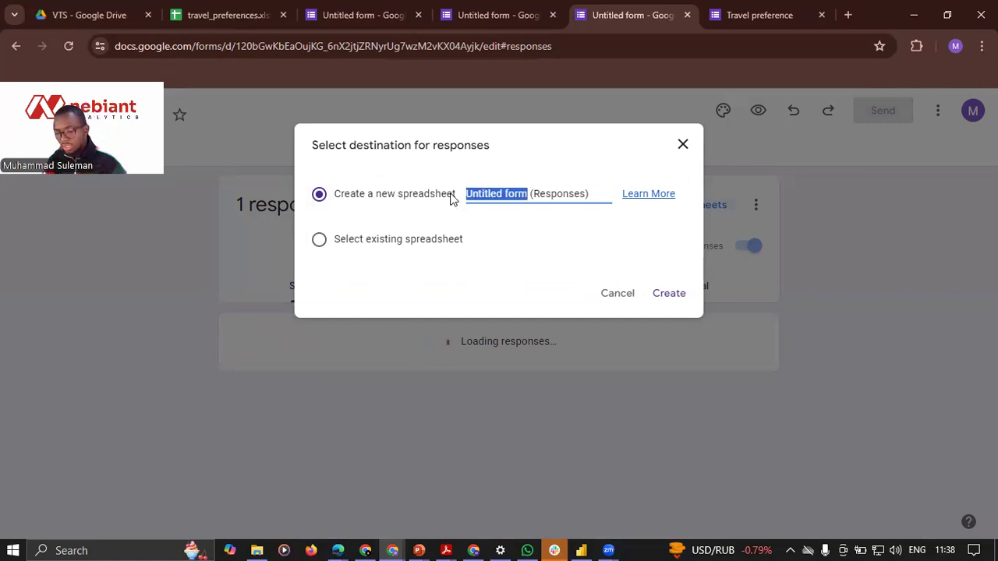
text(Travel o)
key(BackSpace)
text(pref)
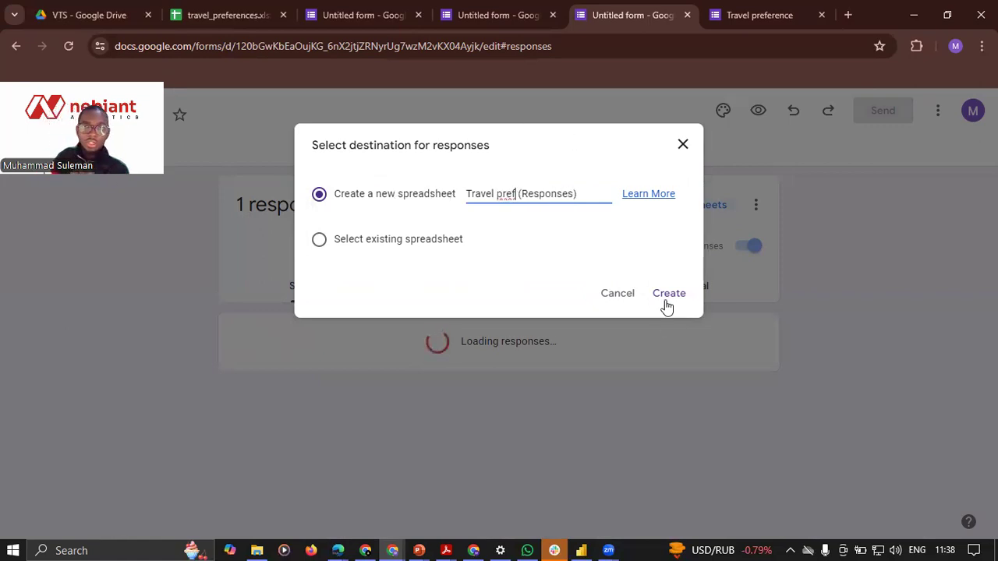
click(668, 295)
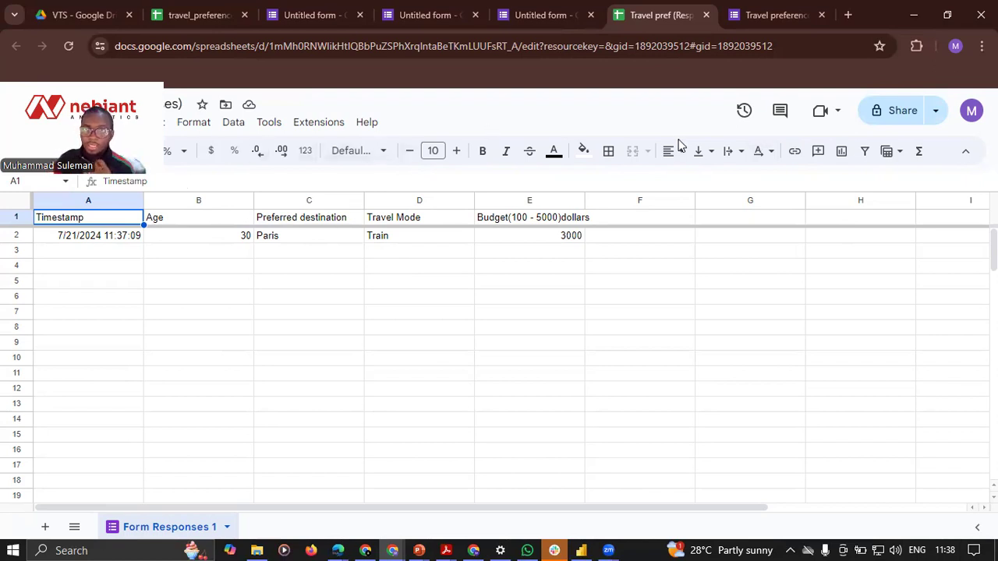
Step: Look at the sharing options of the response spreadsheet and close them without changing access
click(903, 111)
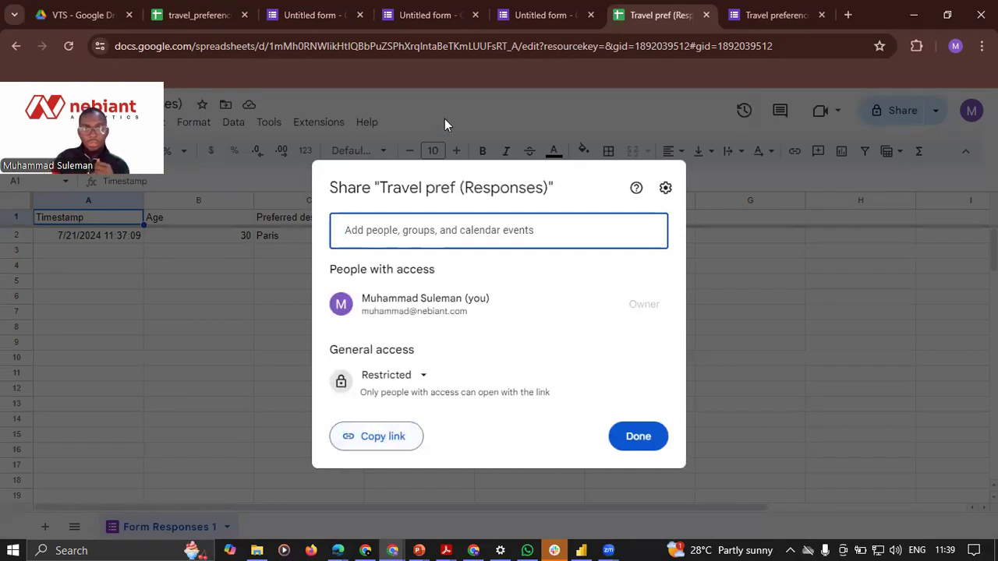
click(811, 243)
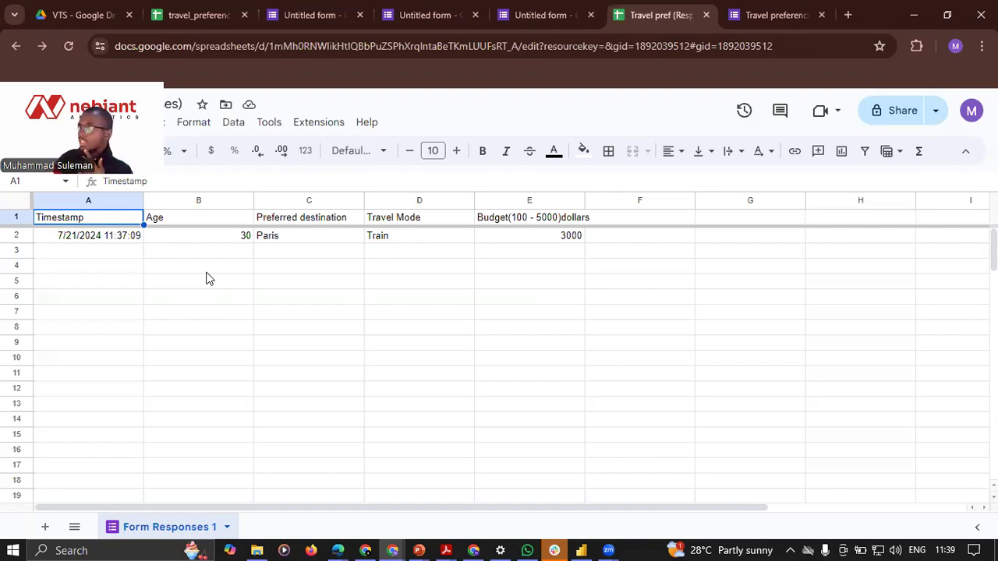
click(17, 60)
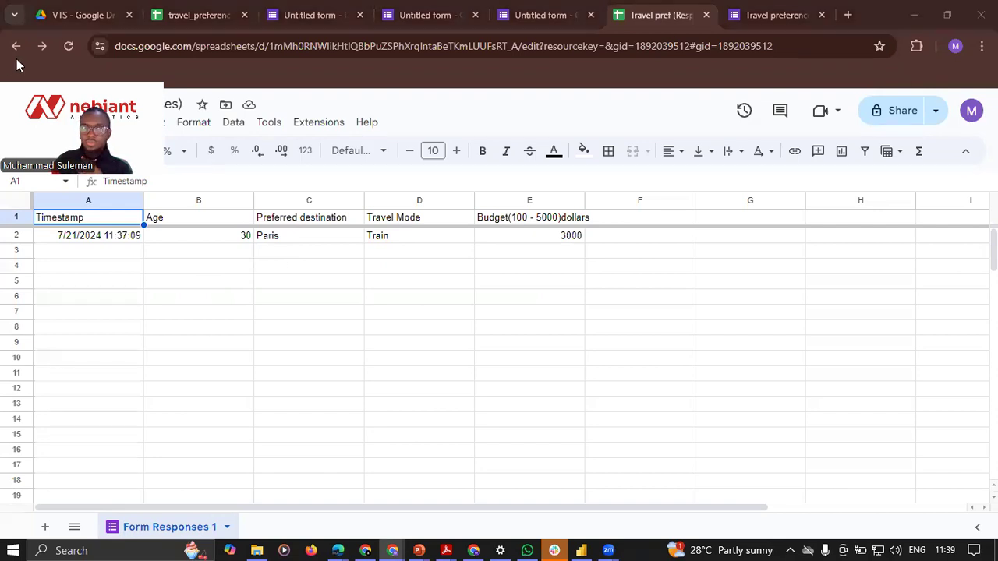